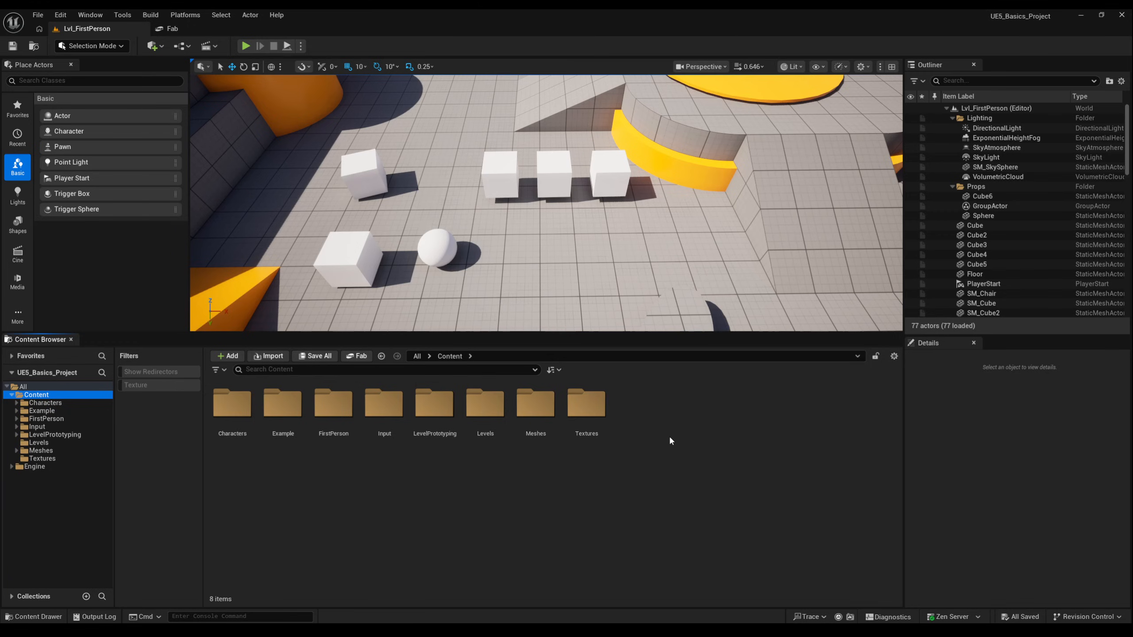
- Create a new folder named Materials inside the Content folder
right_click(670, 438)
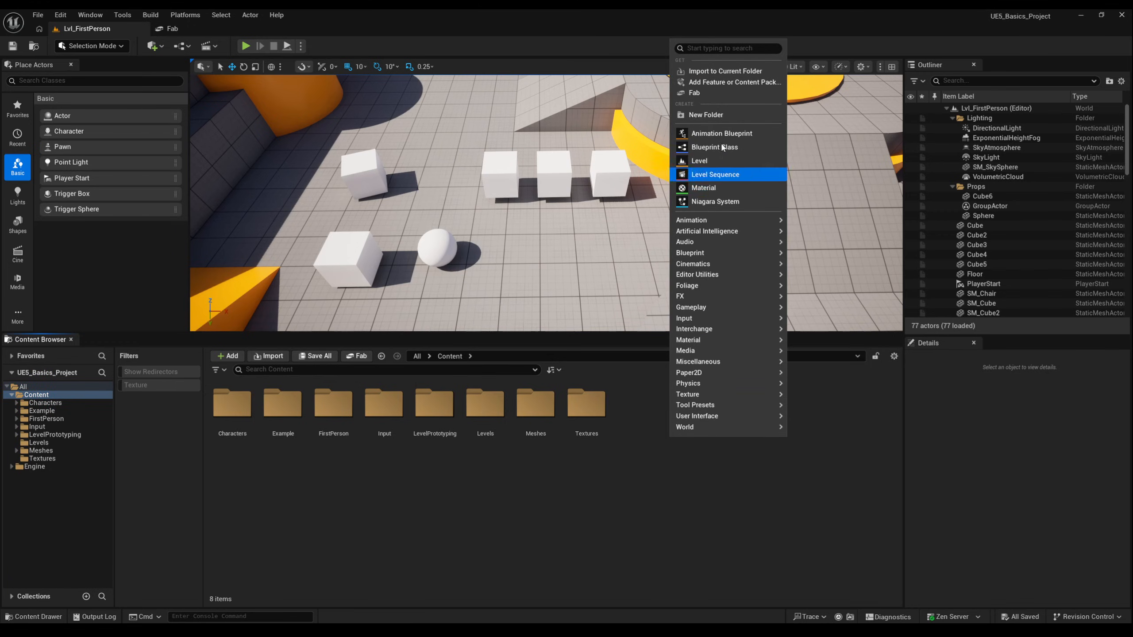
click(719, 115)
text(M)
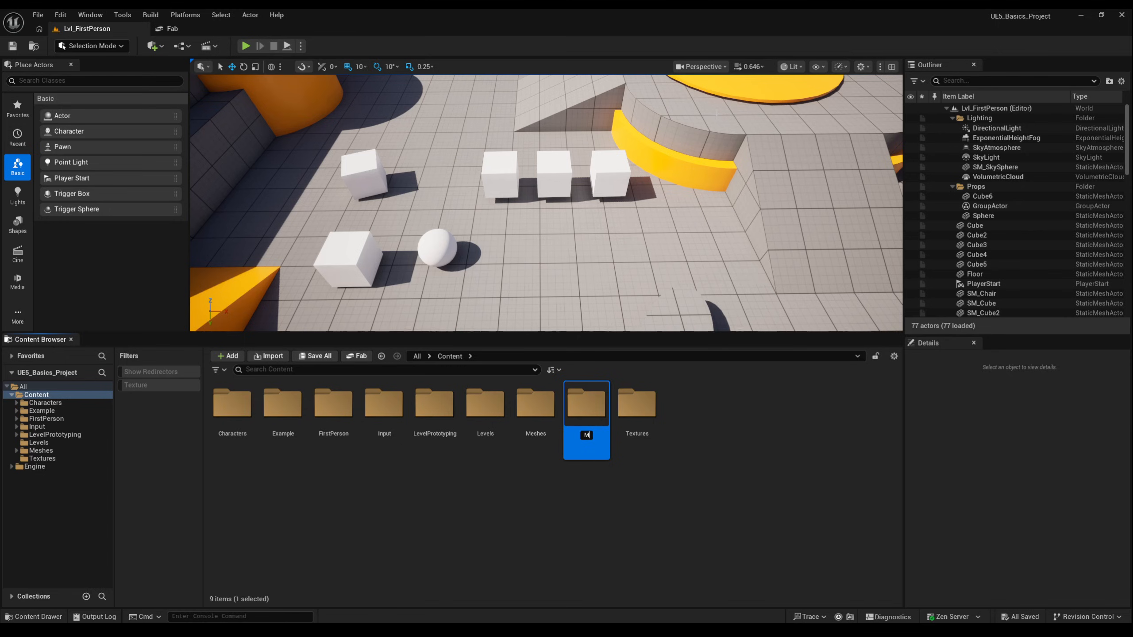
text(aterials)
key(Return)
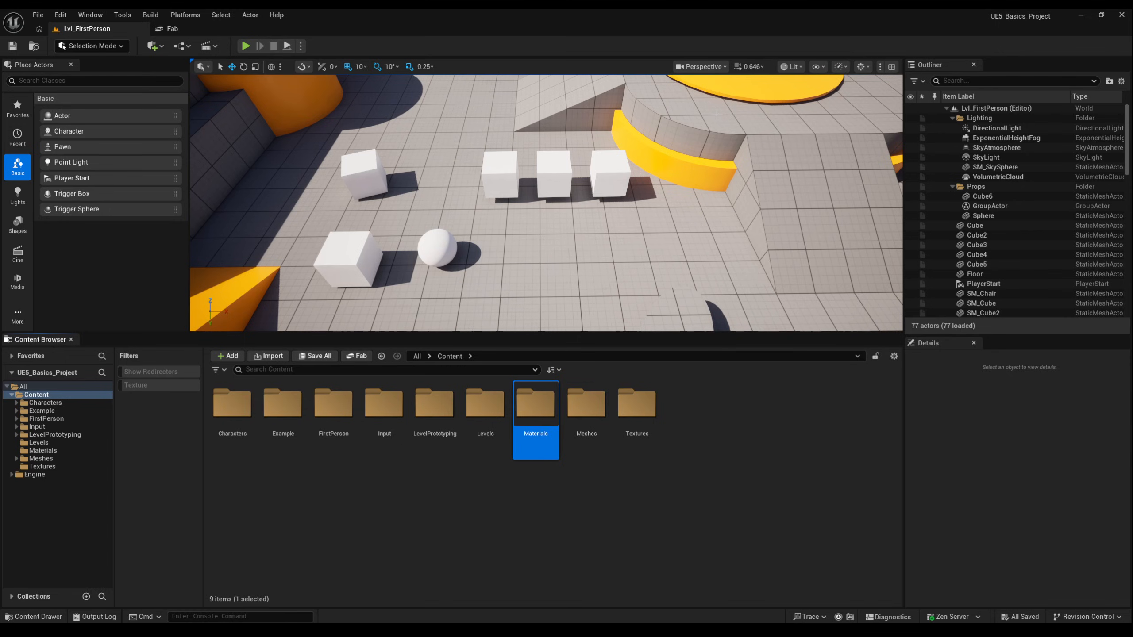
- Inside the Materials folder, create a new material named M_StarterColor
double_click(533, 404)
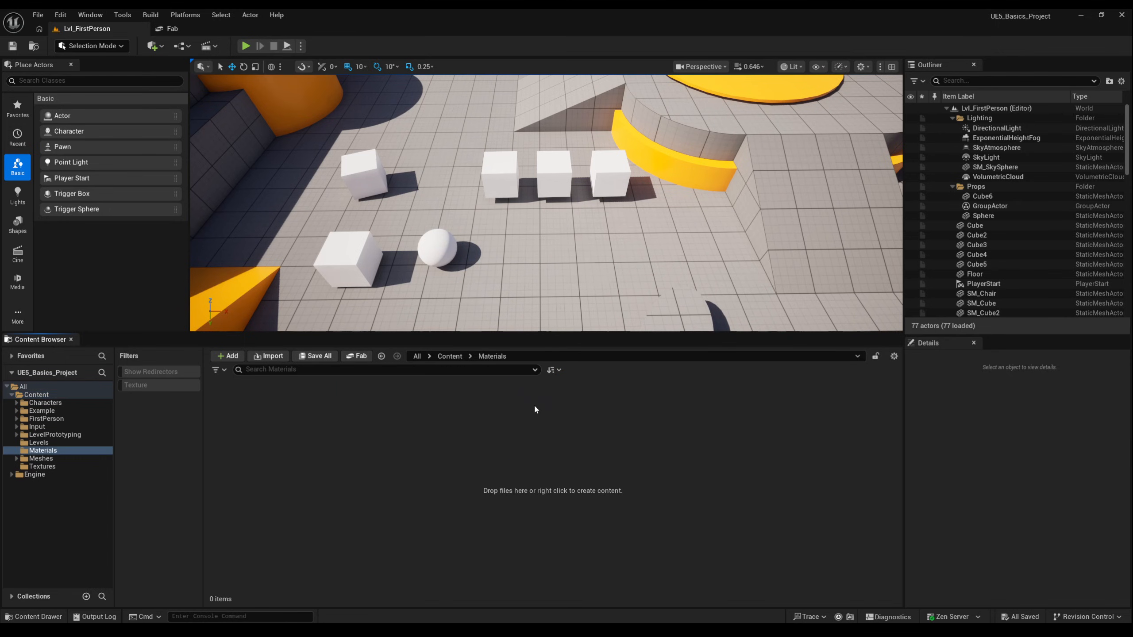
right_click(249, 417)
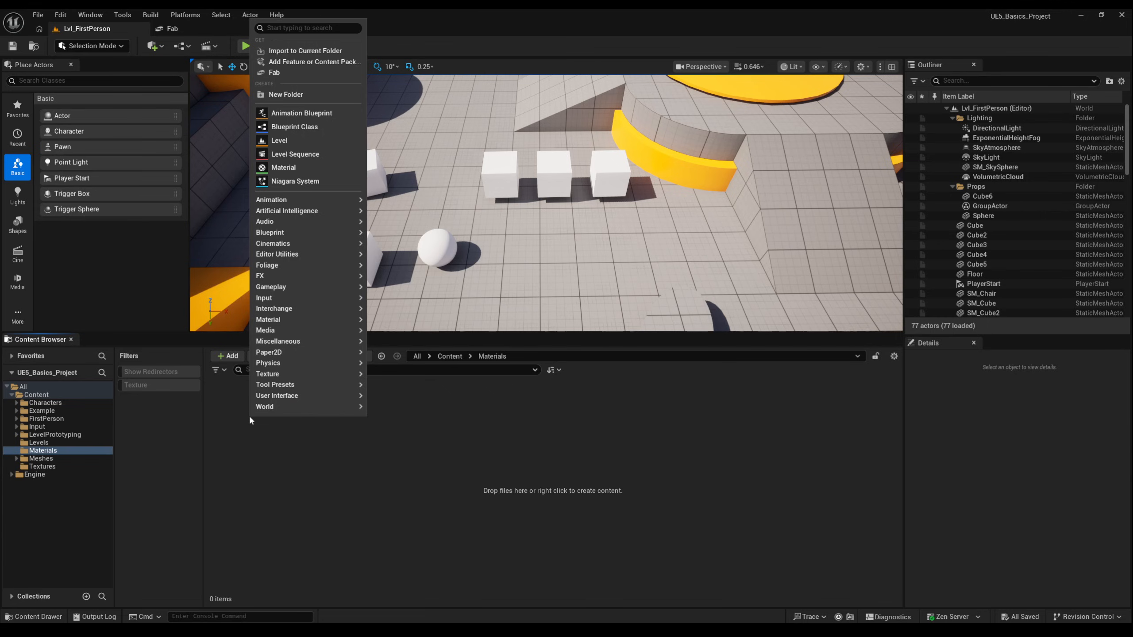
mouse_move(290, 217)
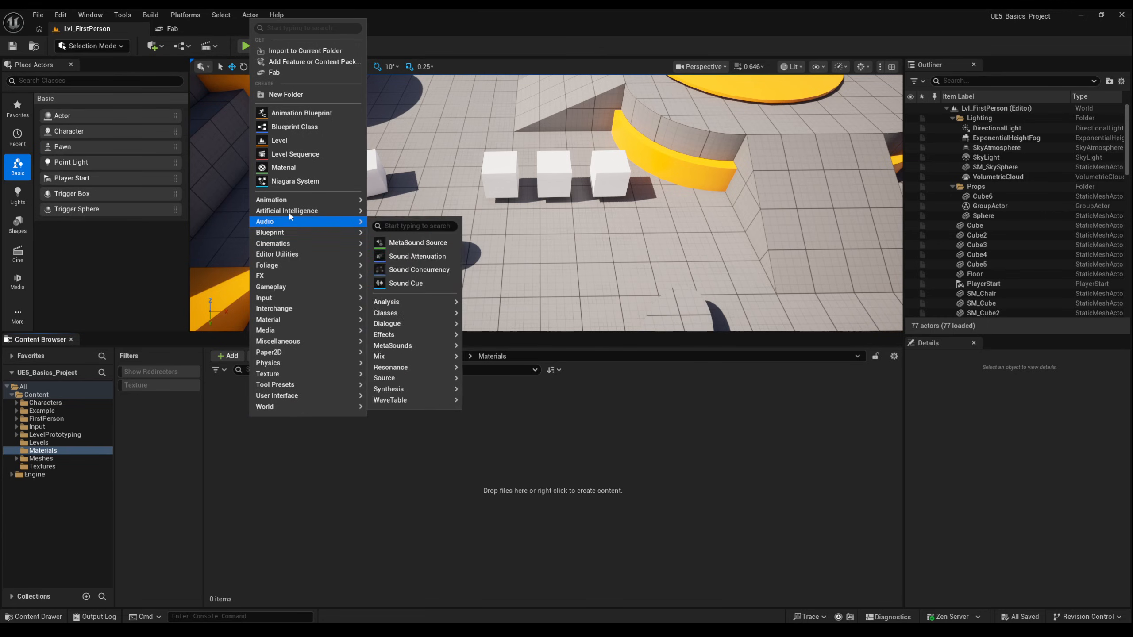
click(287, 169)
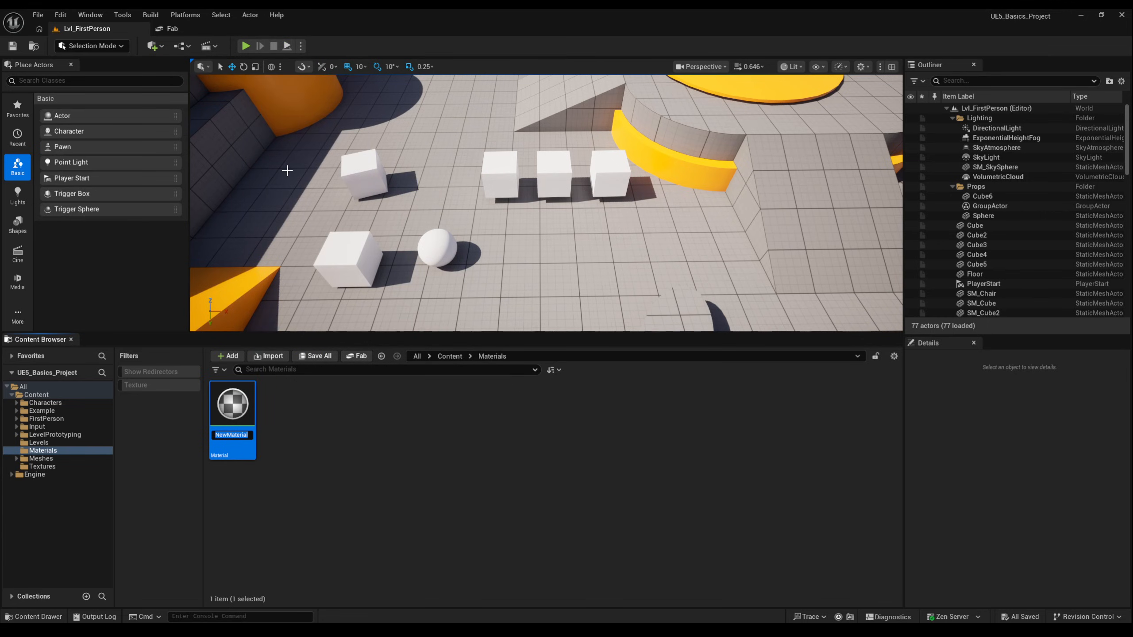
text(M_StarterColor)
key(Return)
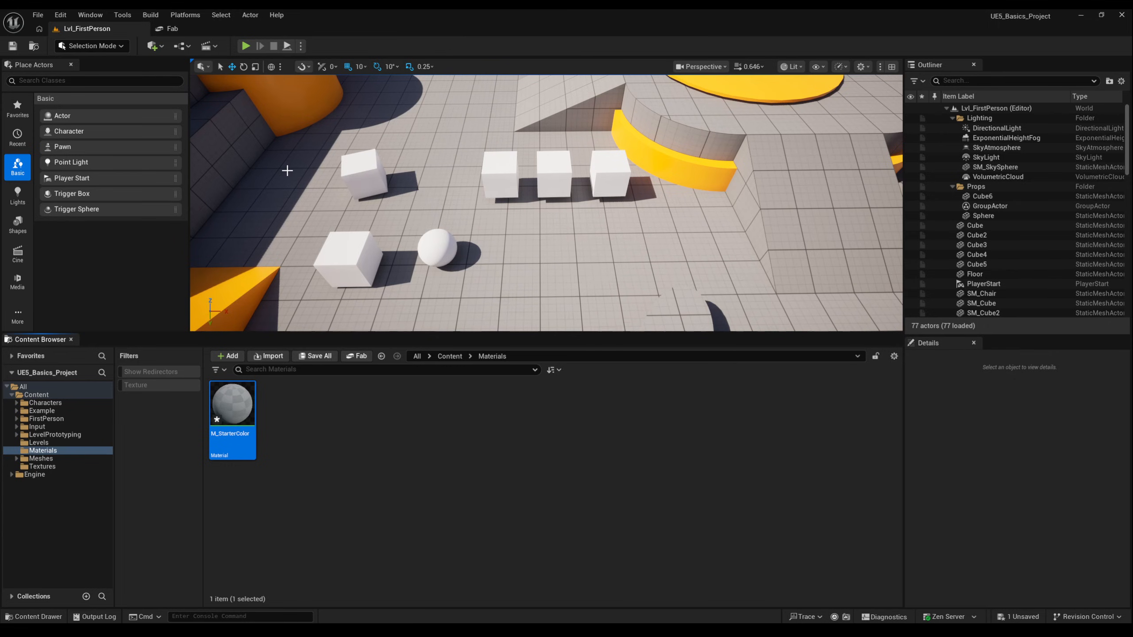
- Open M_StarterColor in the material editor and dock its window as a tab beside the level
double_click(229, 422)
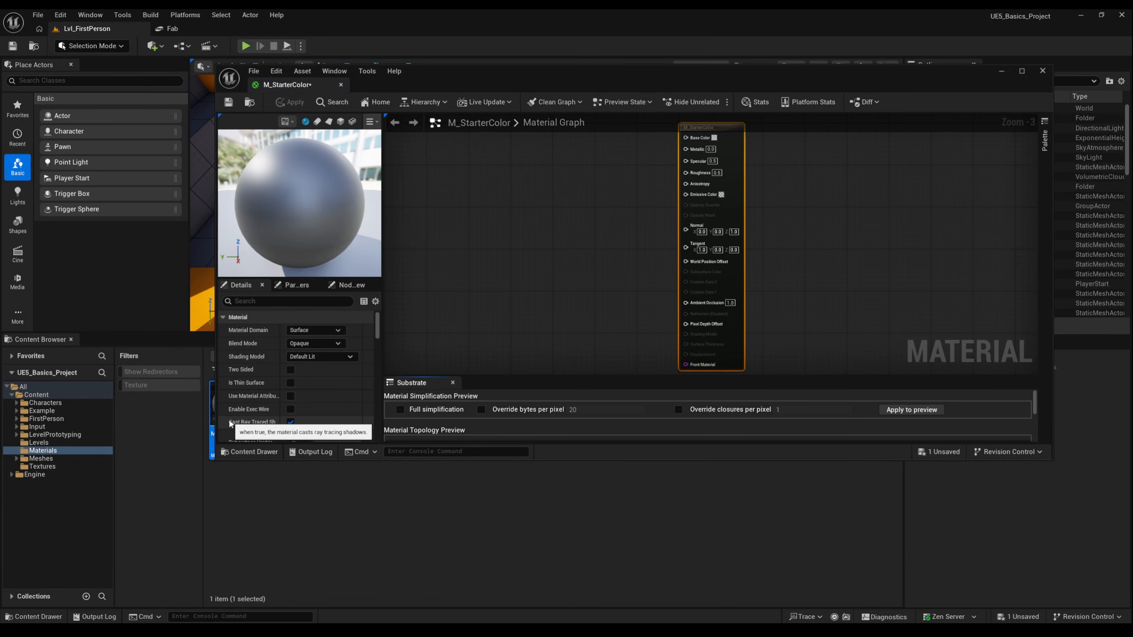
drag(285, 85, 241, 25)
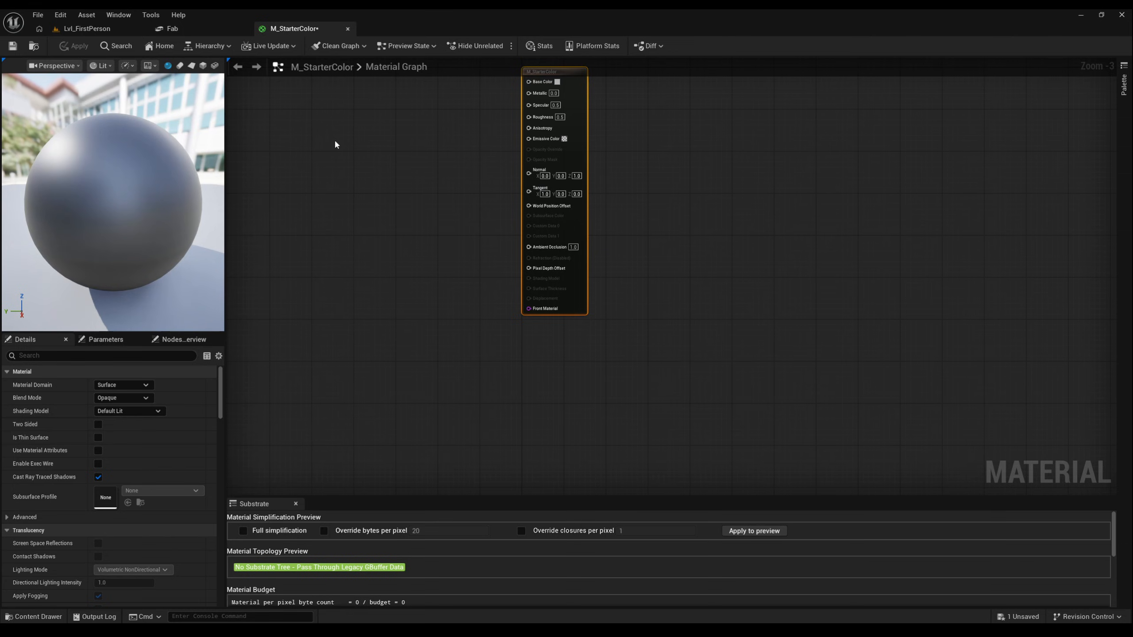
- Add a Constant3Vector node to the material graph and connect its output to Base Color
right_drag(336, 144, 442, 243)
scroll(467, 210, up, 1)
scroll(467, 210, up, 1)
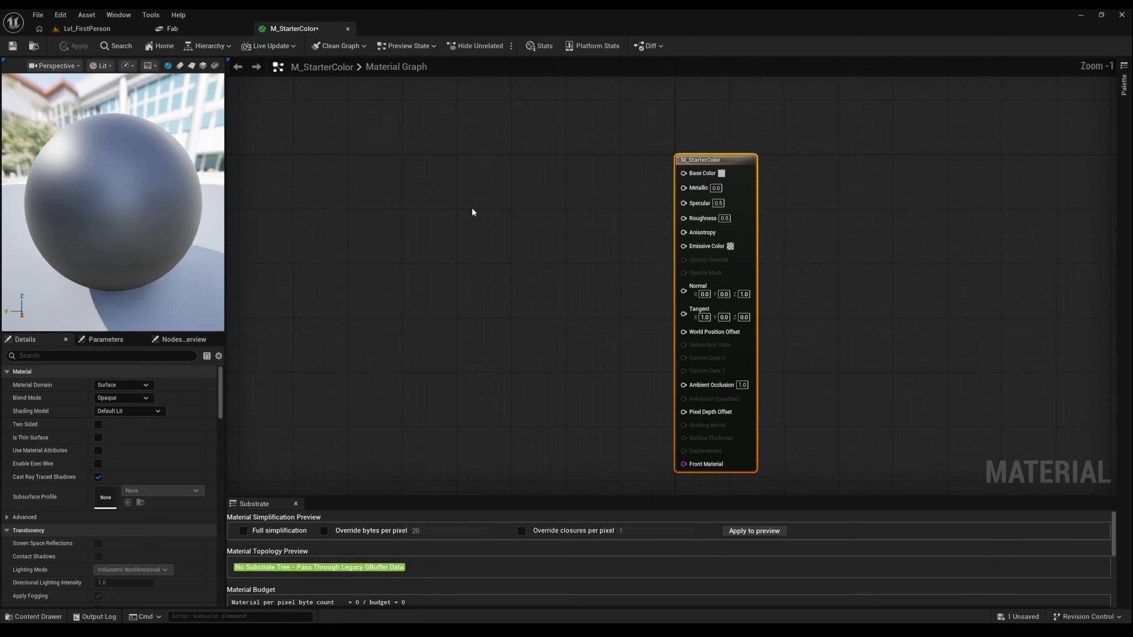
right_click(499, 163)
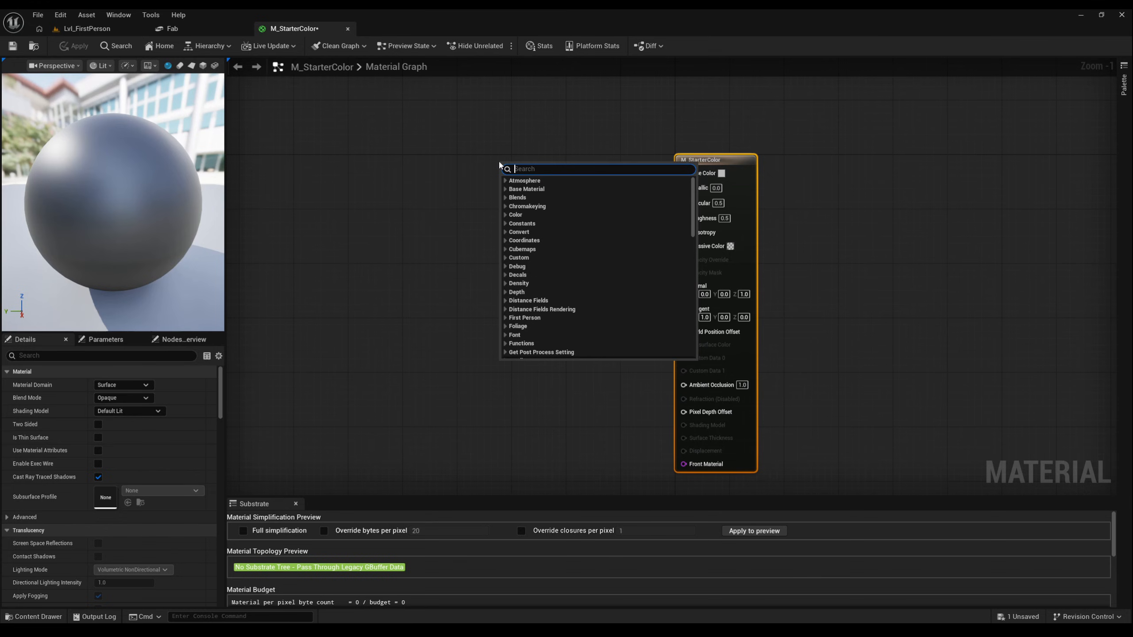
text(constant)
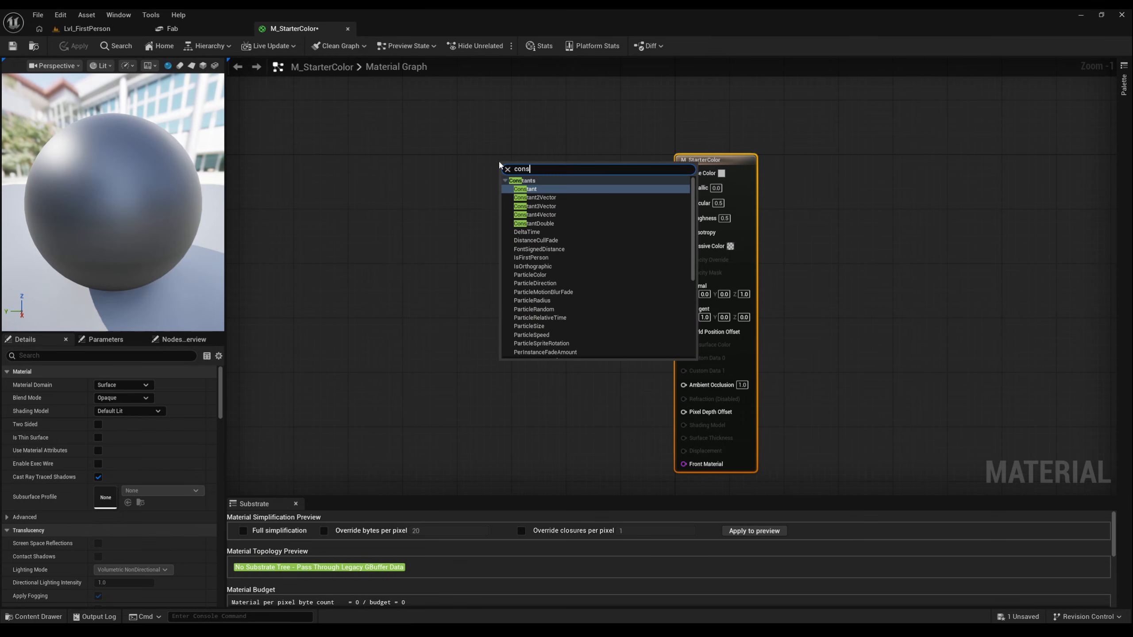
click(547, 207)
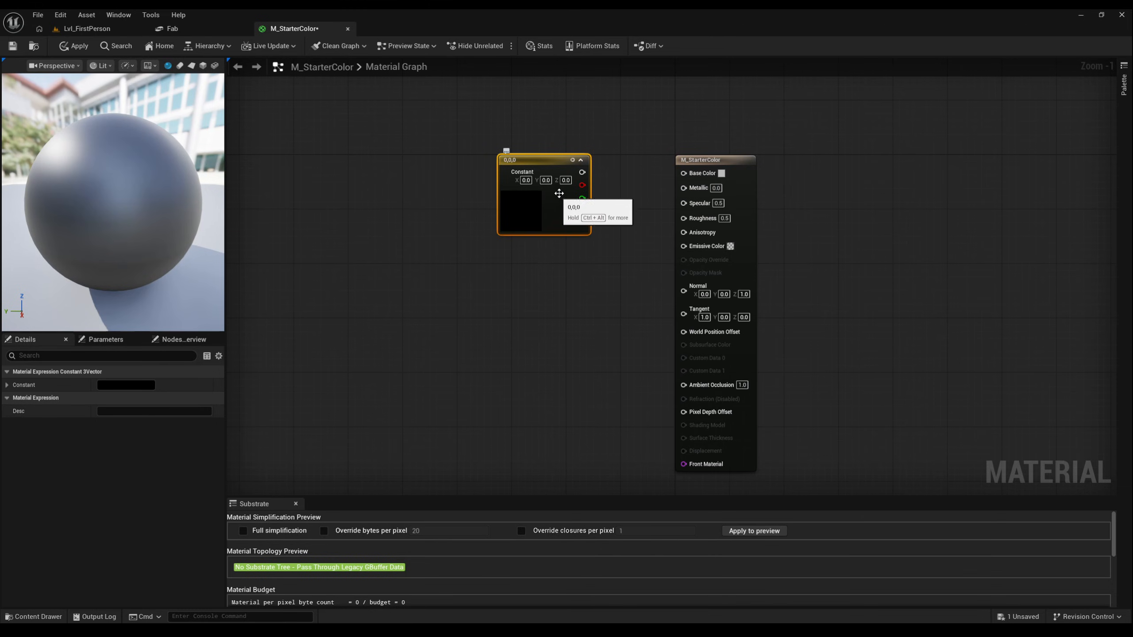
drag(582, 172, 682, 179)
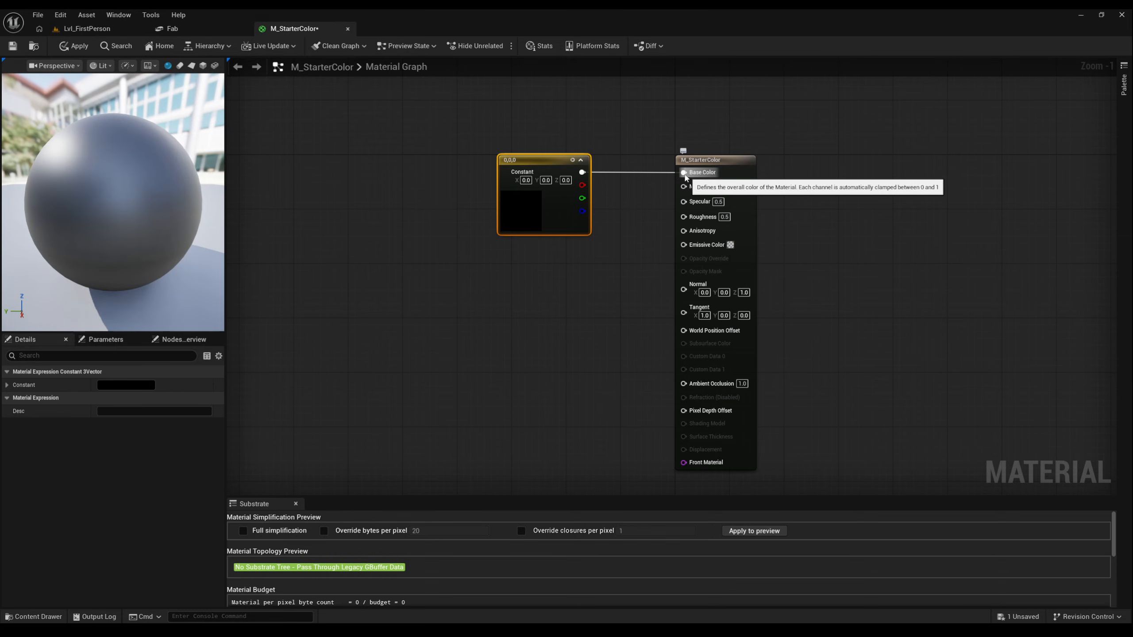
- Set the constant's colour to bright blue (R 0.005, G 0.106, B 1.0) in the color picker
double_click(521, 210)
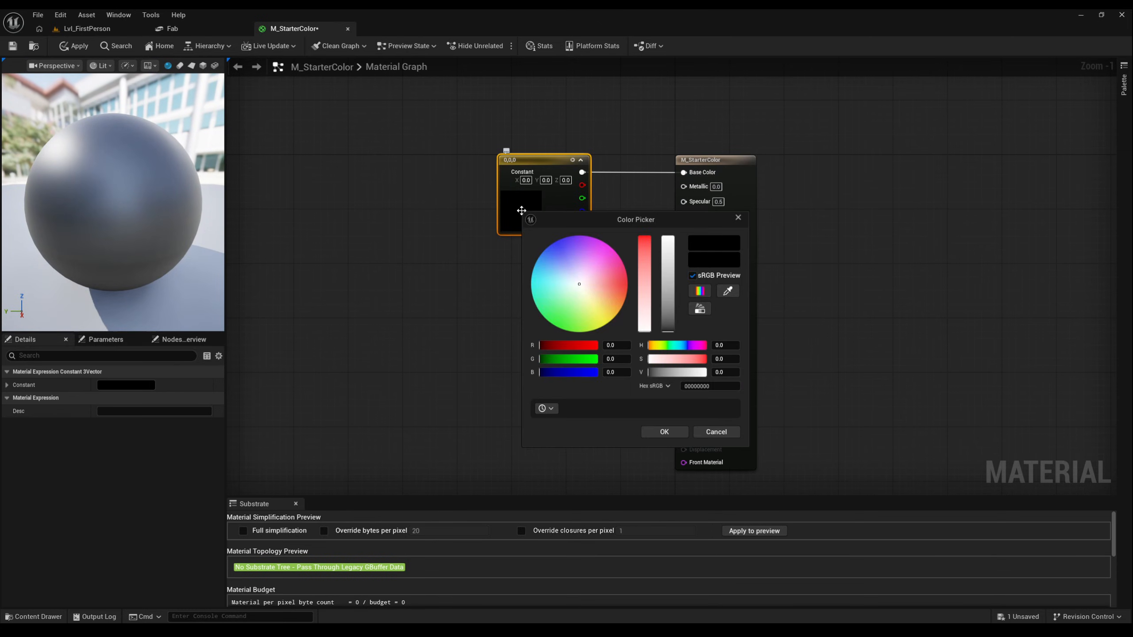
drag(583, 286, 551, 245)
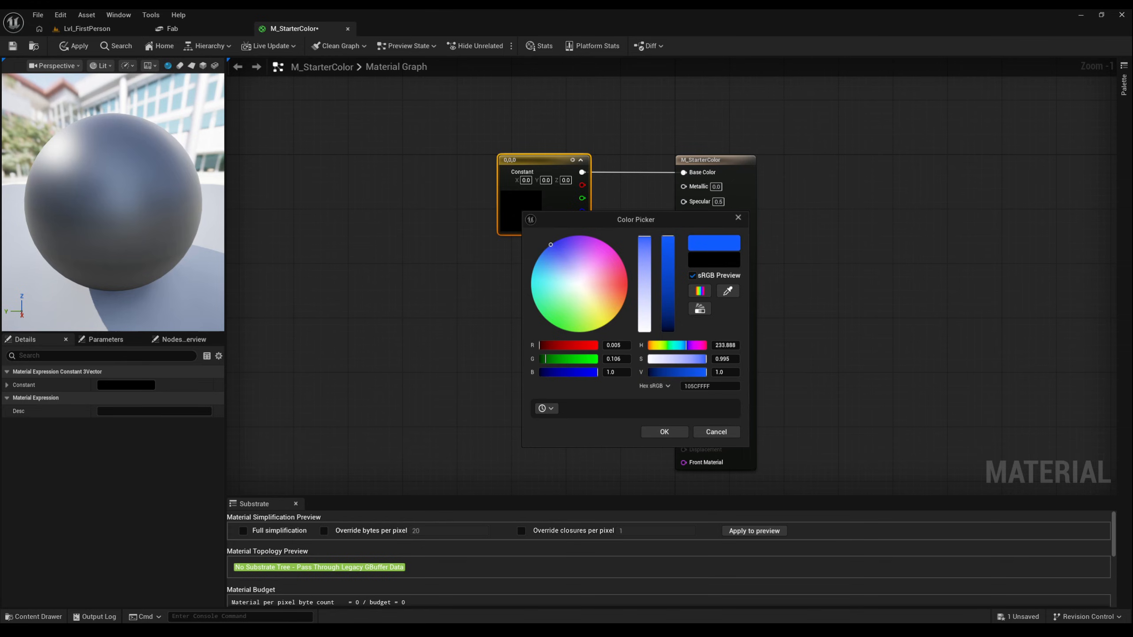
click(660, 435)
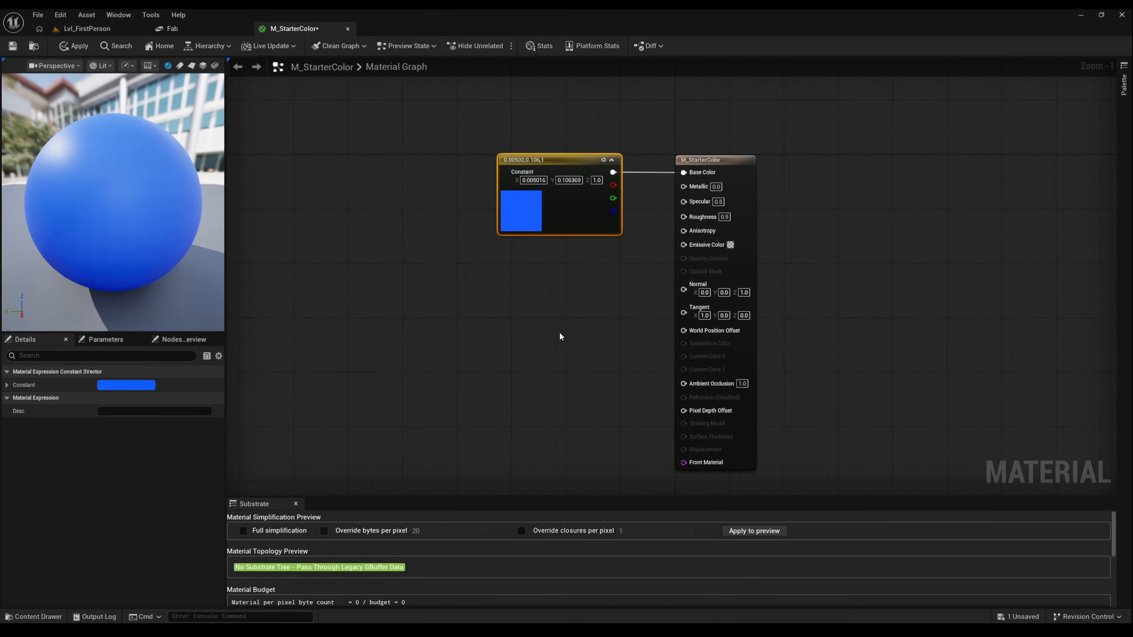
- Save the material and return to the Lvl_FirstPerson level
click(13, 46)
click(100, 32)
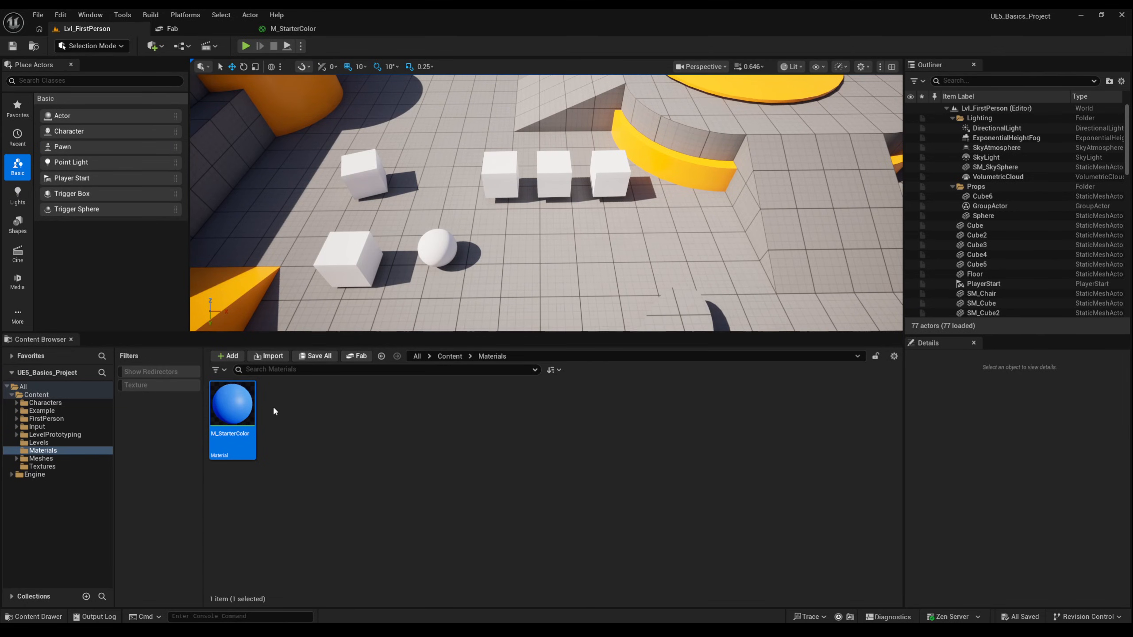
- Apply M_StarterColor to the rightmost cube in the row of three cubes and select that cube
drag(241, 404, 612, 173)
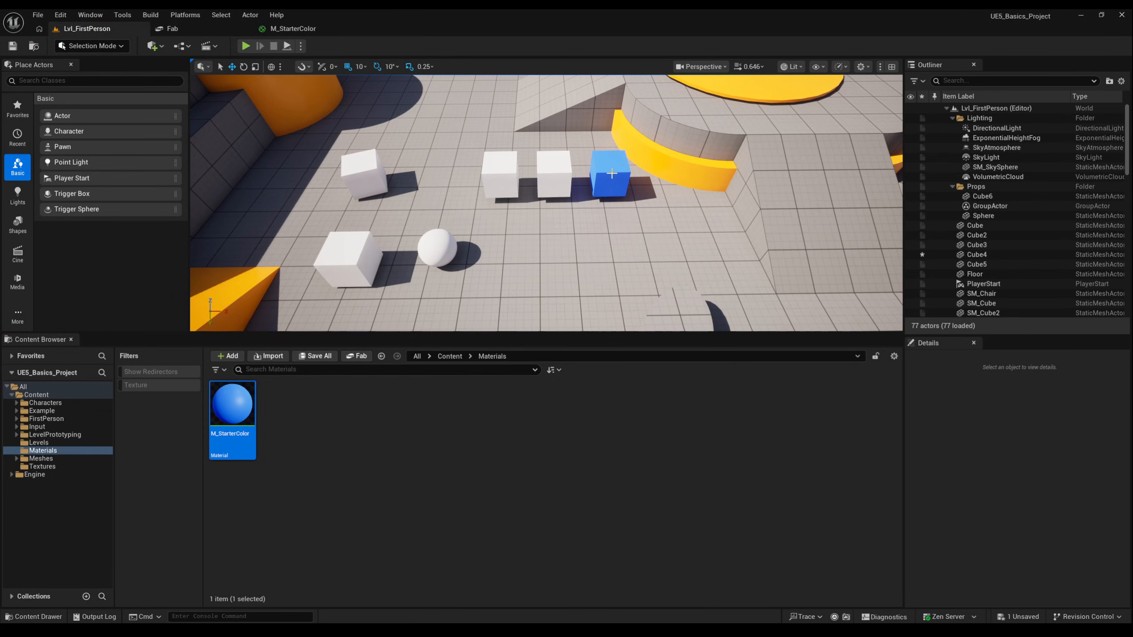
click(612, 171)
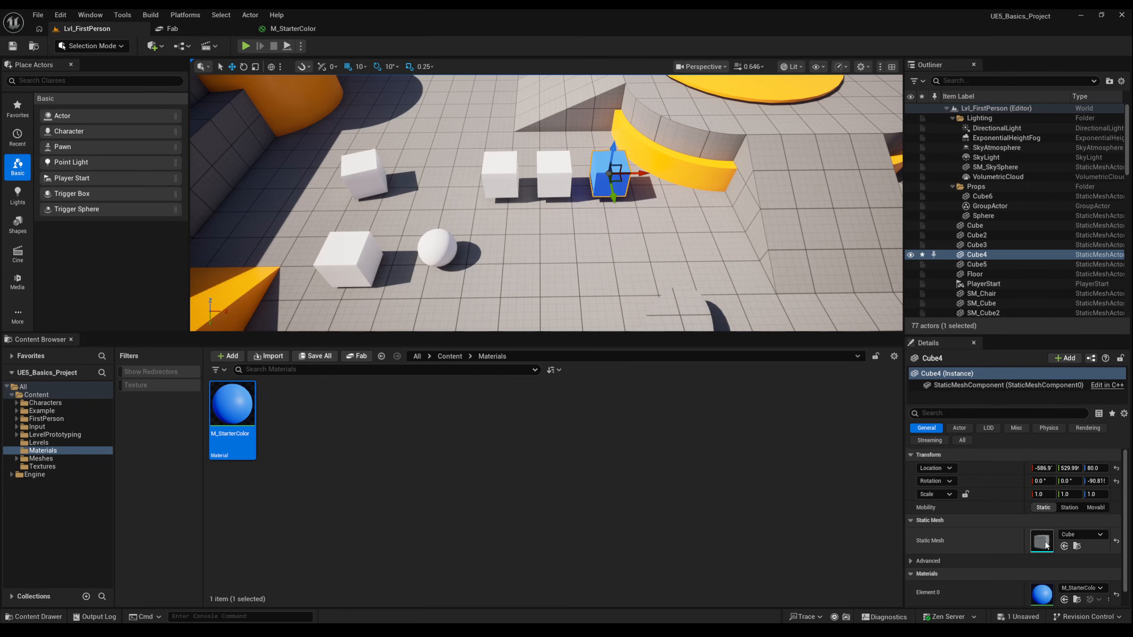
scroll(1045, 545, down, 1)
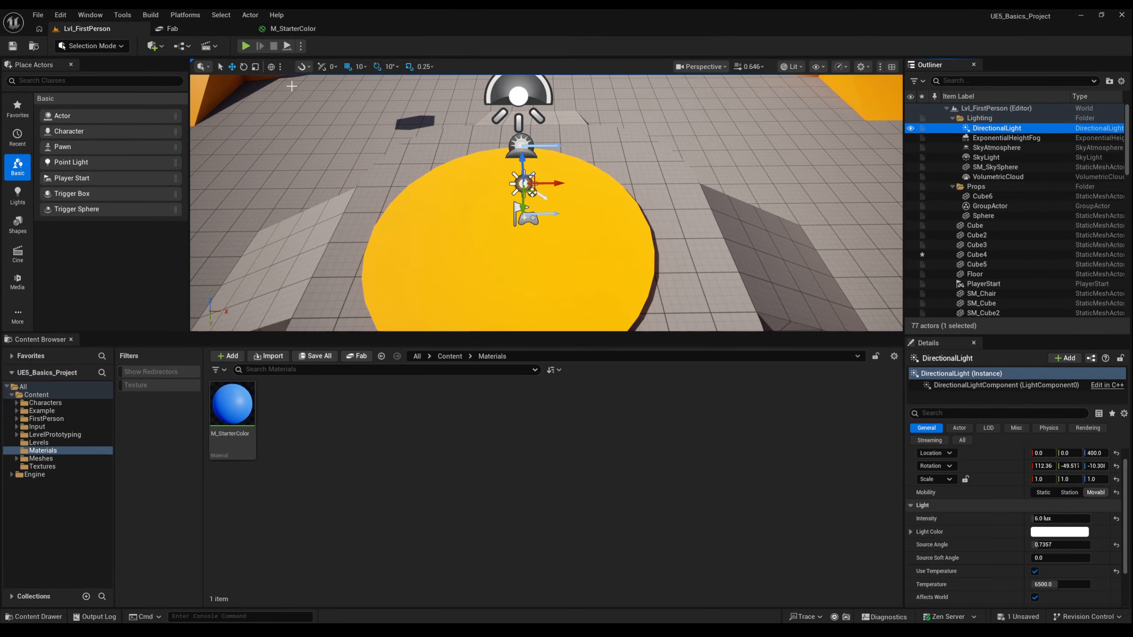
- Try rotating the directional light slightly with the rotate tool, then return to the move tool
click(243, 67)
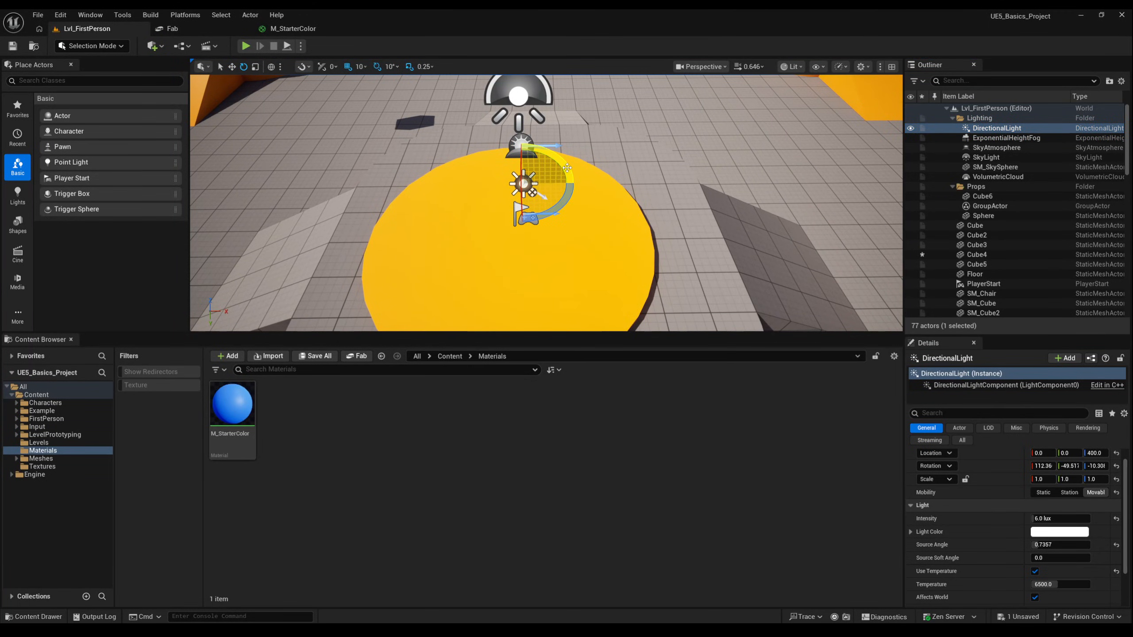
mouse_move(571, 179)
mouse_down()
mouse_move(576, 210)
mouse_move(566, 167)
mouse_up()
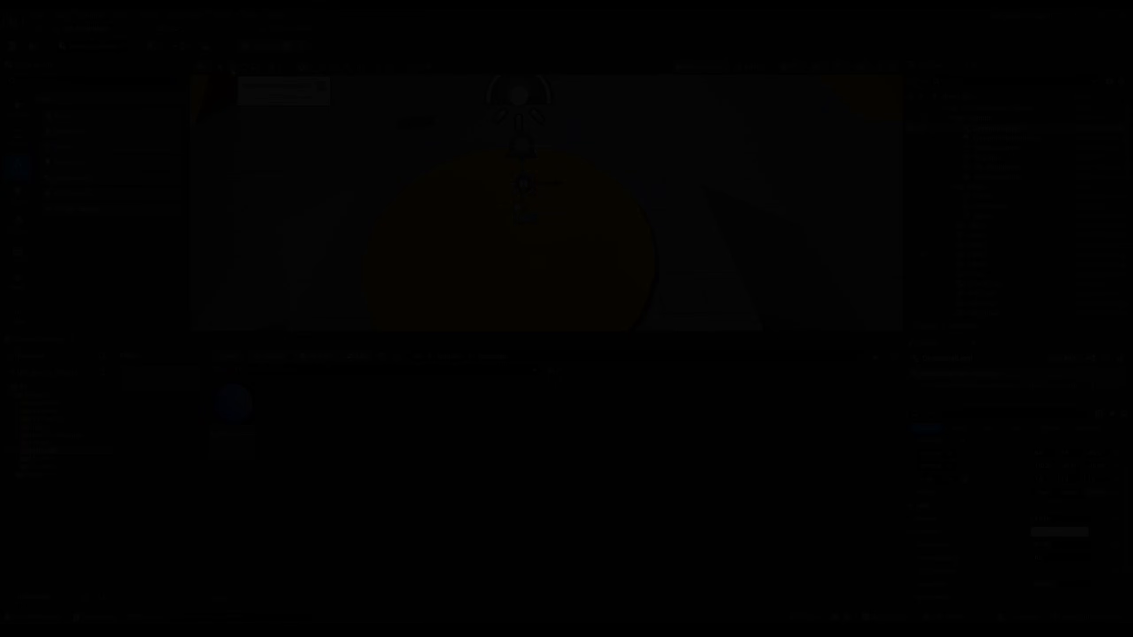
click(232, 68)
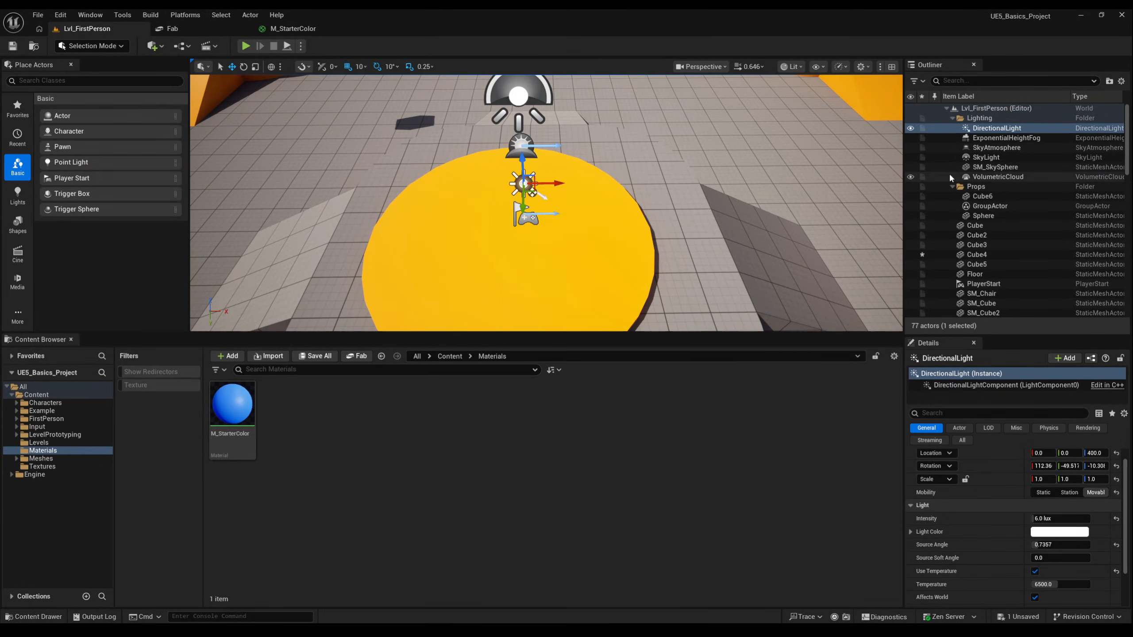
- Toggle the SkyLight's visibility off and on repeatedly and inspect the DirectionalLight and SkyLight to compare the scene lighting
click(984, 158)
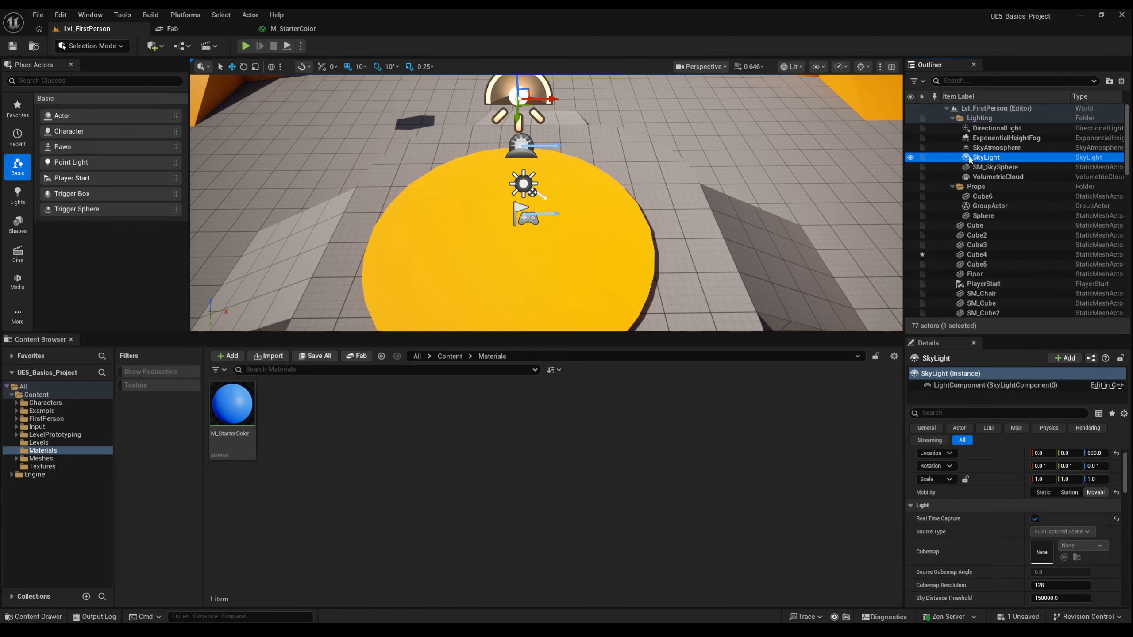
click(910, 158)
click(910, 158)
click(910, 158)
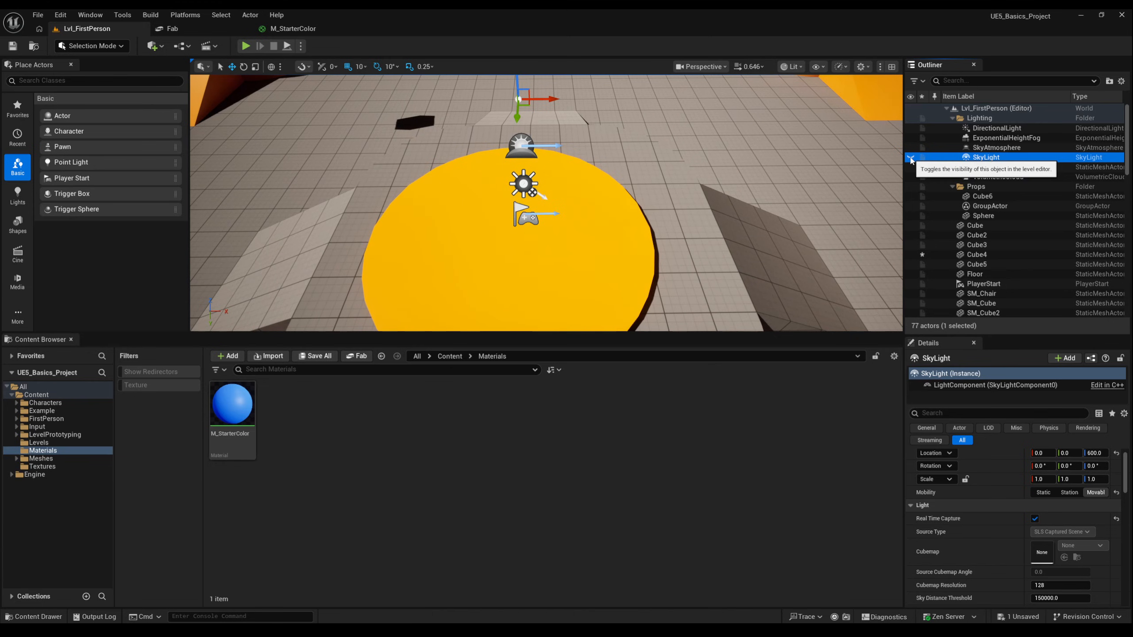
click(910, 157)
key(f)
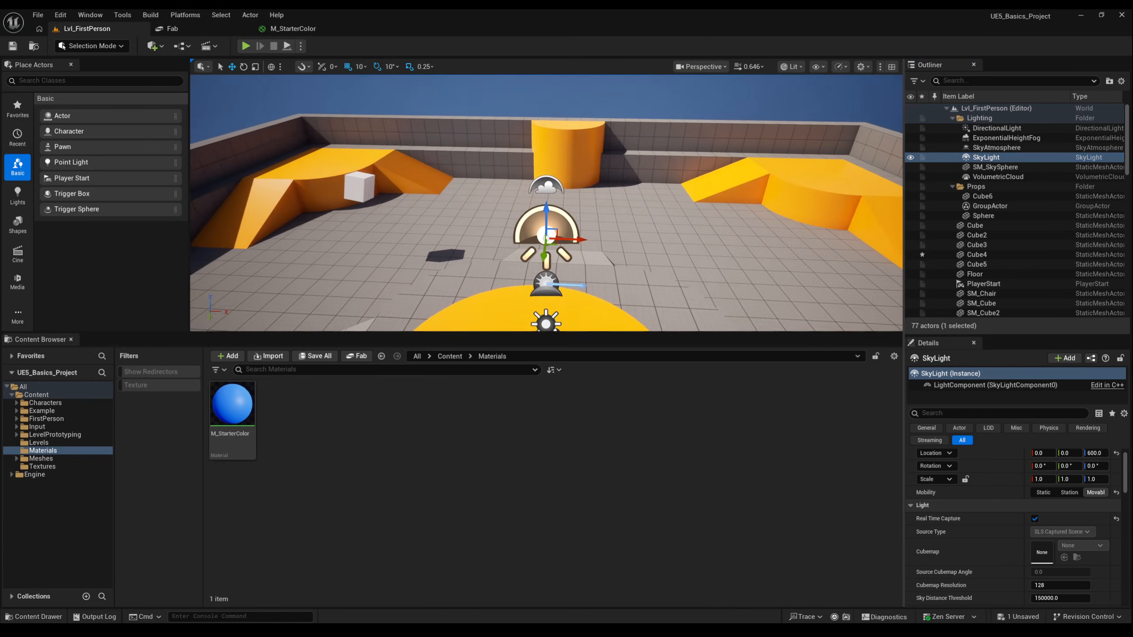
right_drag(580, 196, 544, 244)
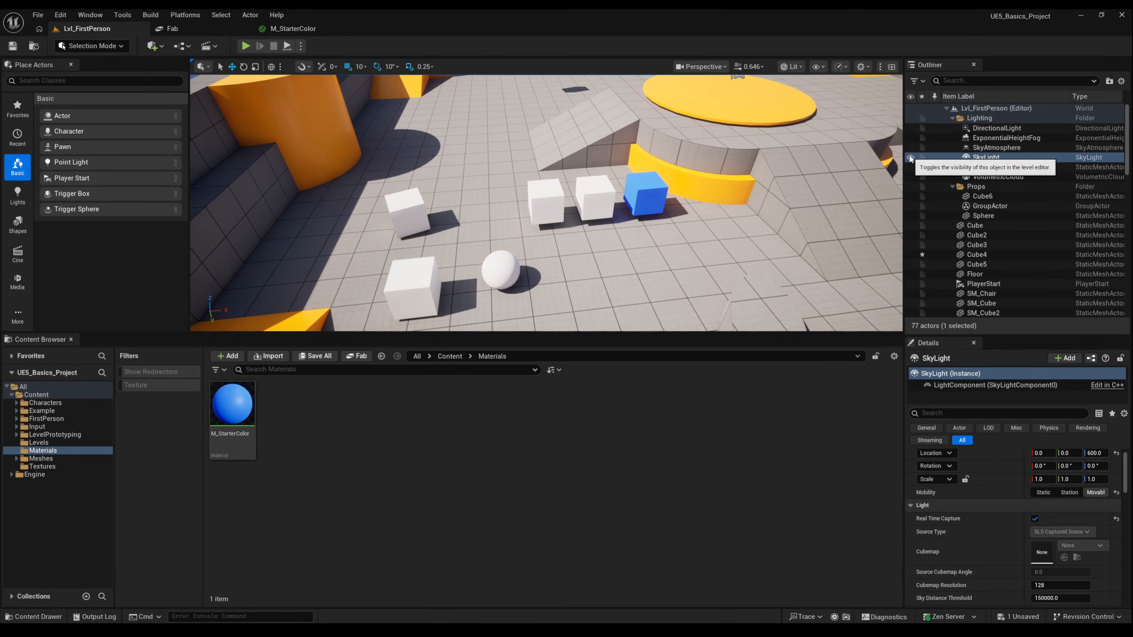
click(910, 159)
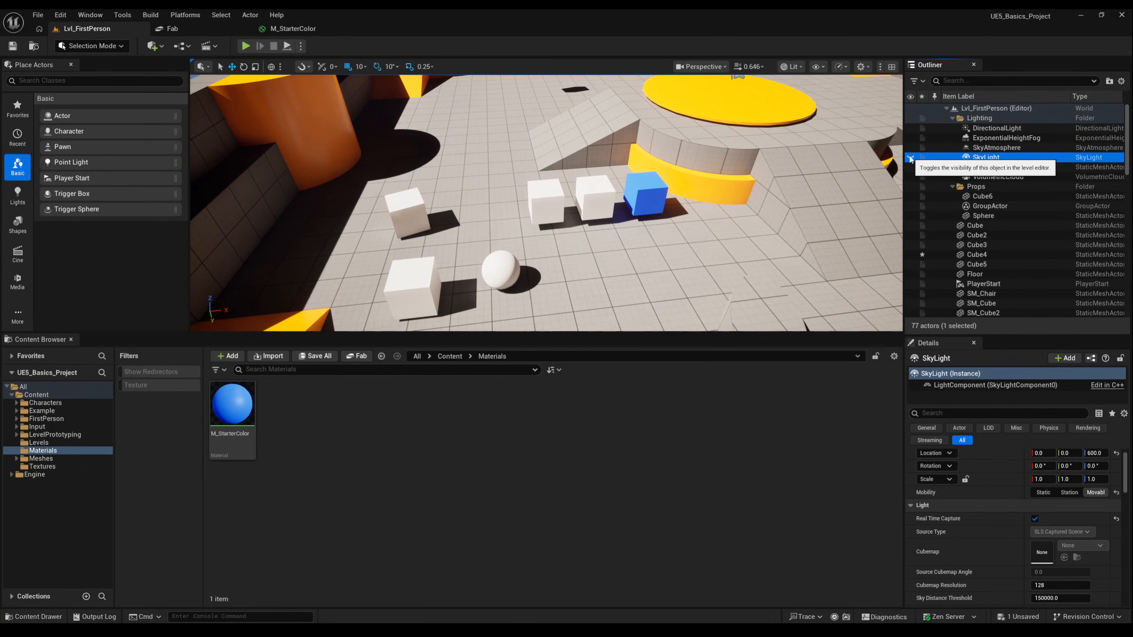
click(910, 159)
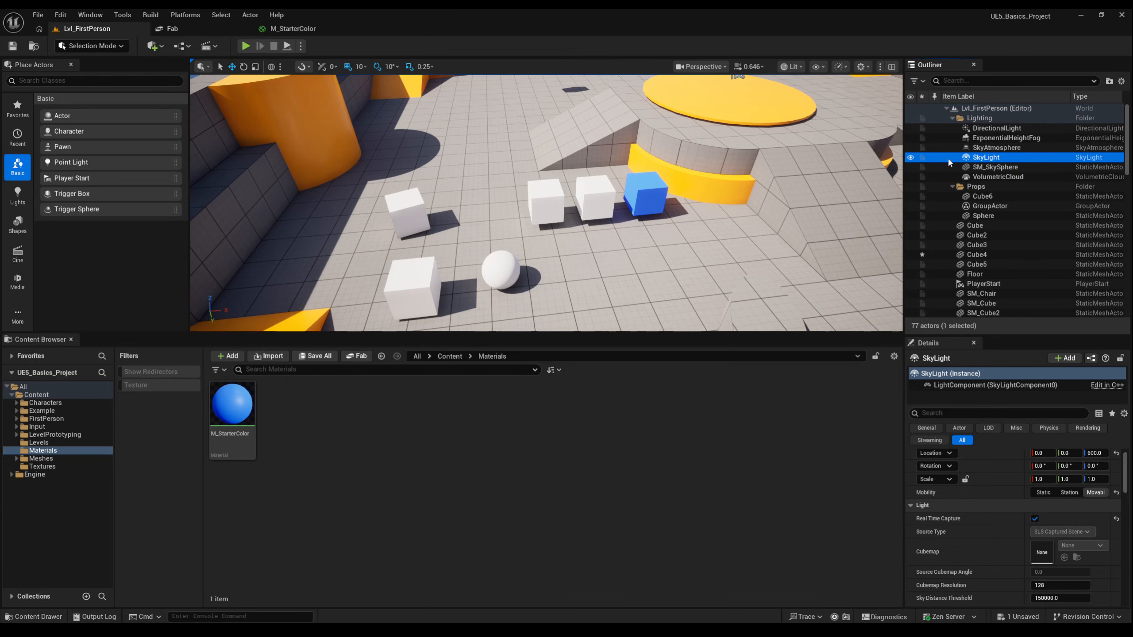
click(1006, 129)
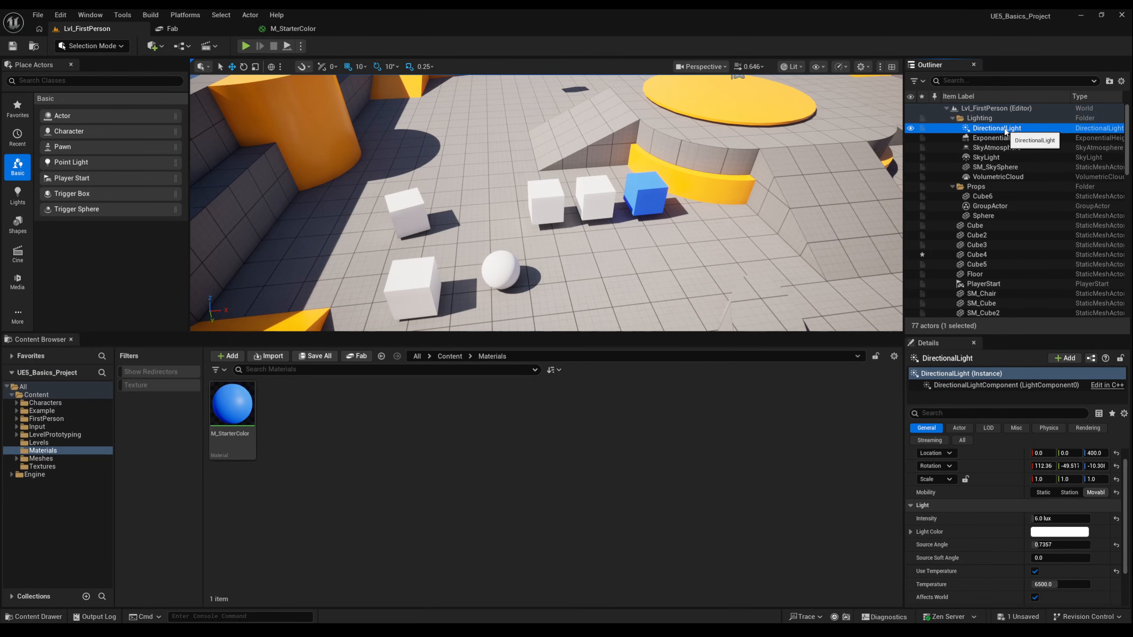
click(1005, 157)
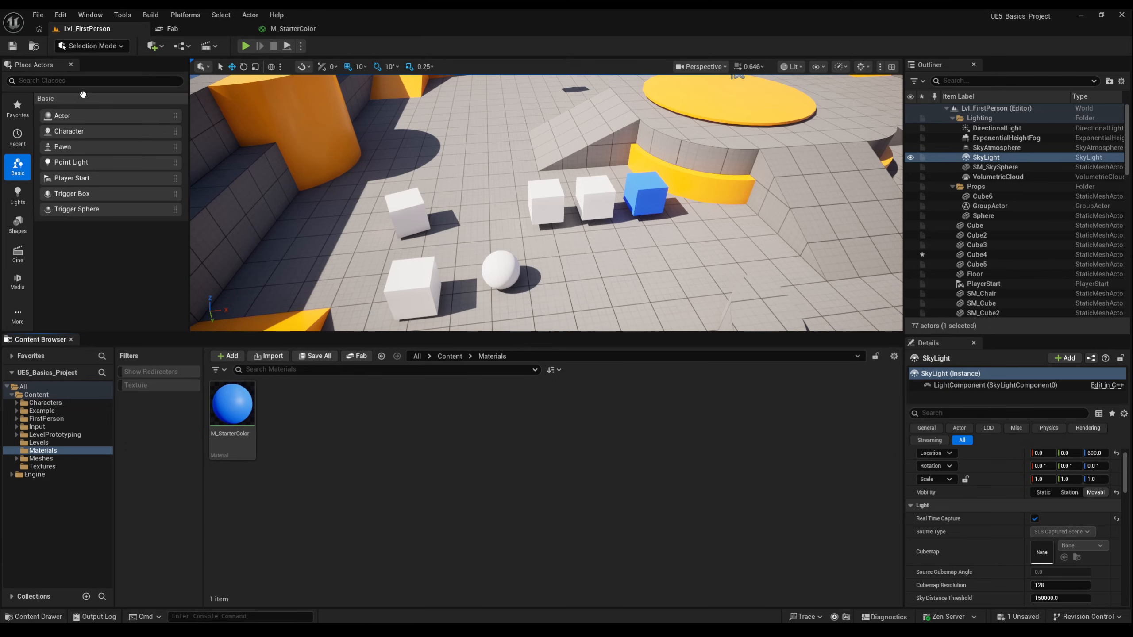
- Search the actor list for post process and place a Post Process Volume near the cubes
click(64, 81)
text(post pro)
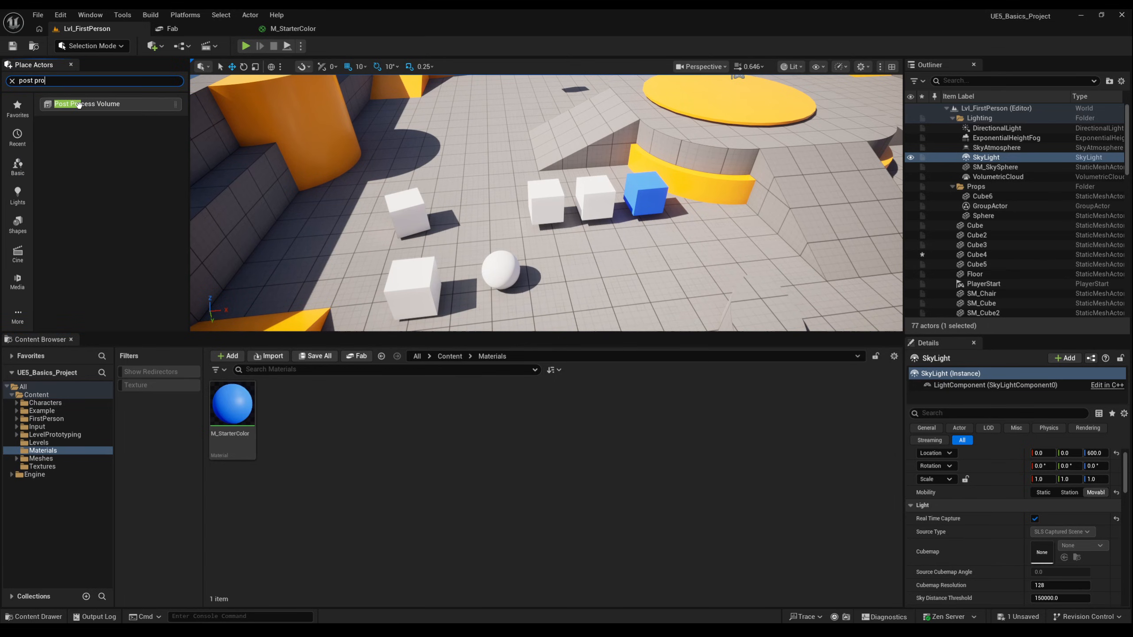
drag(77, 105, 667, 269)
click(959, 415)
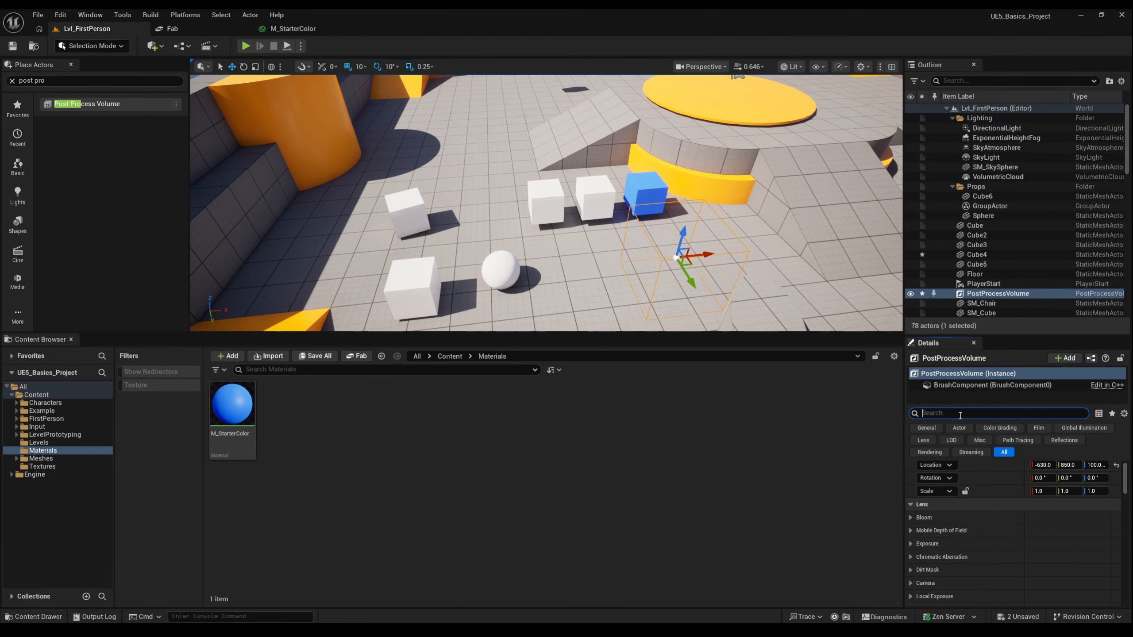
- Search the Post Process Volume's details for infinite and enable Infinite Extent (Unbound)
text(in)
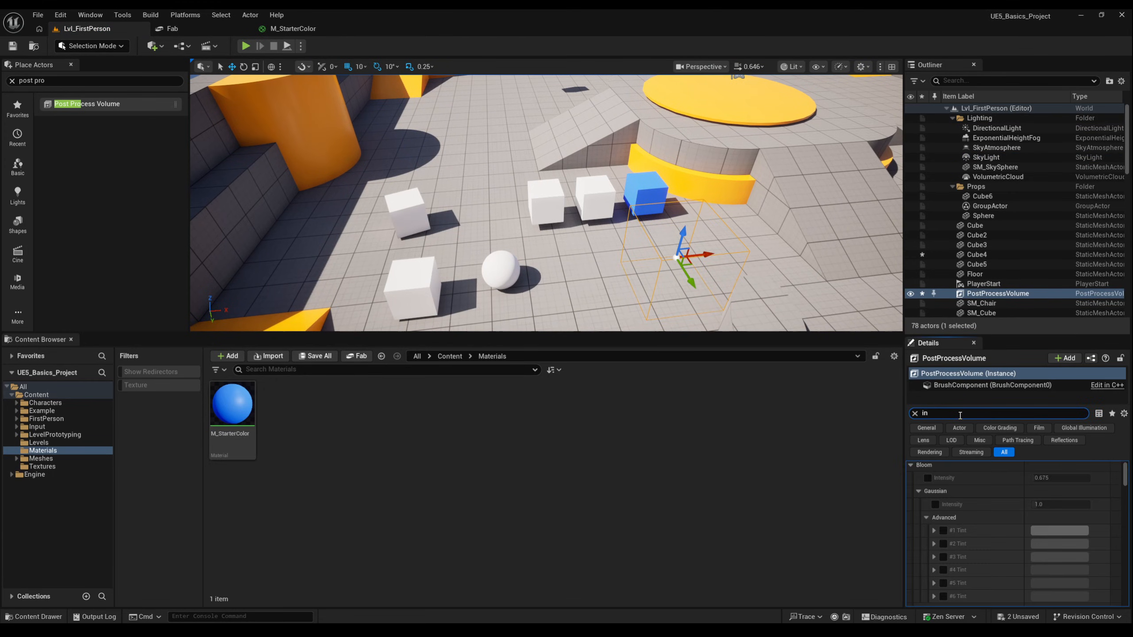
text(fini)
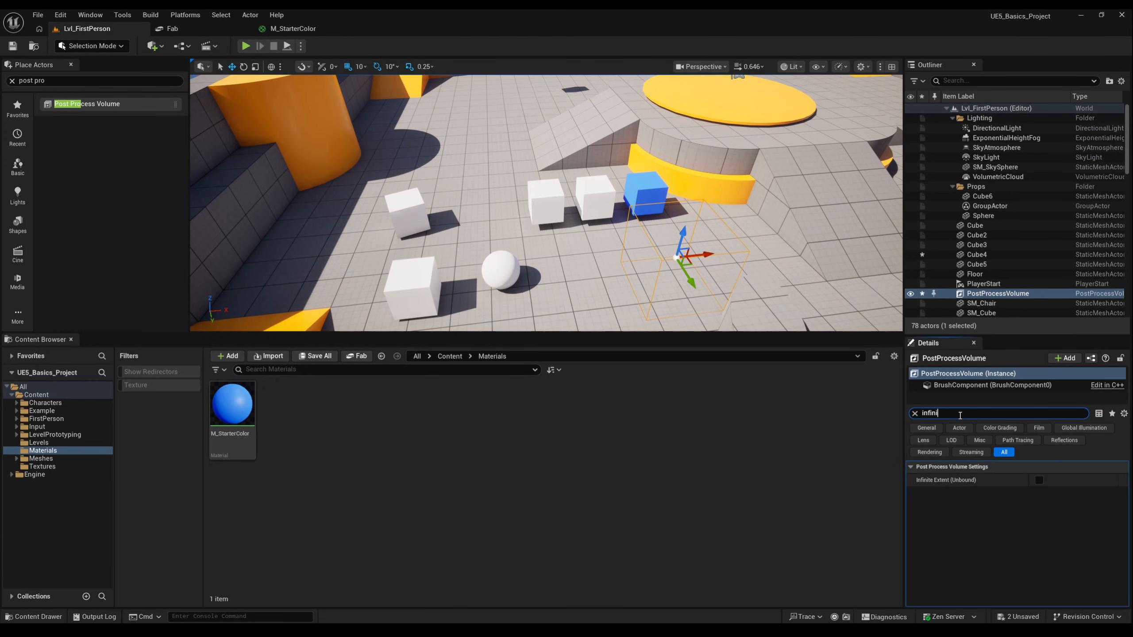
click(1038, 480)
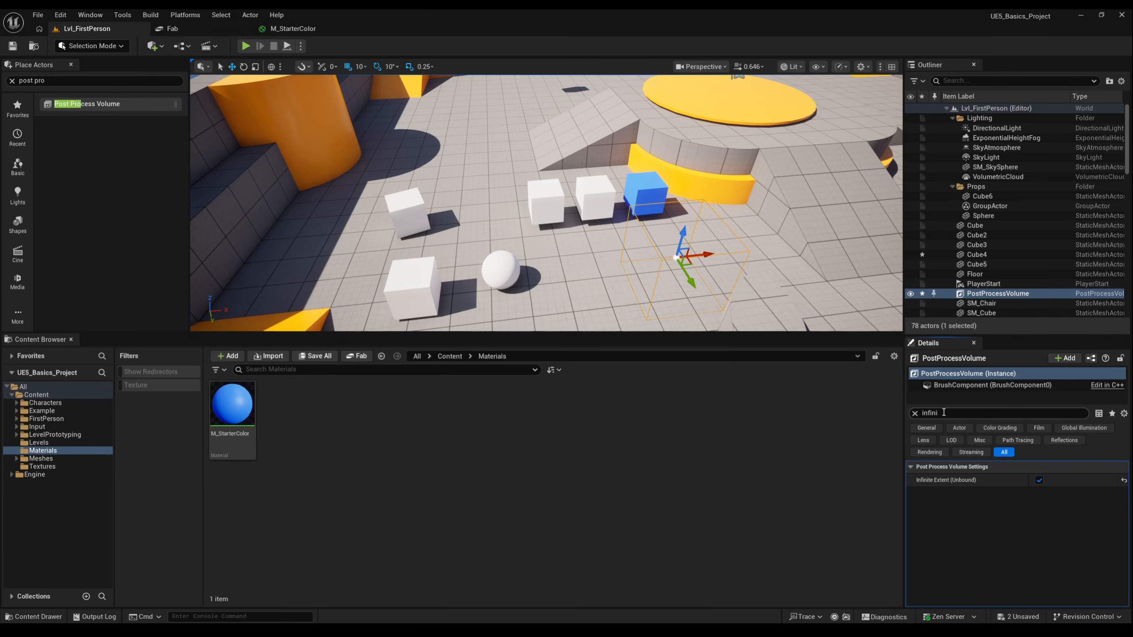
- Search the volume's details for exposure, enable Exposure Compensation and scrub its value higher
drag(946, 413, 912, 416)
text(ex)
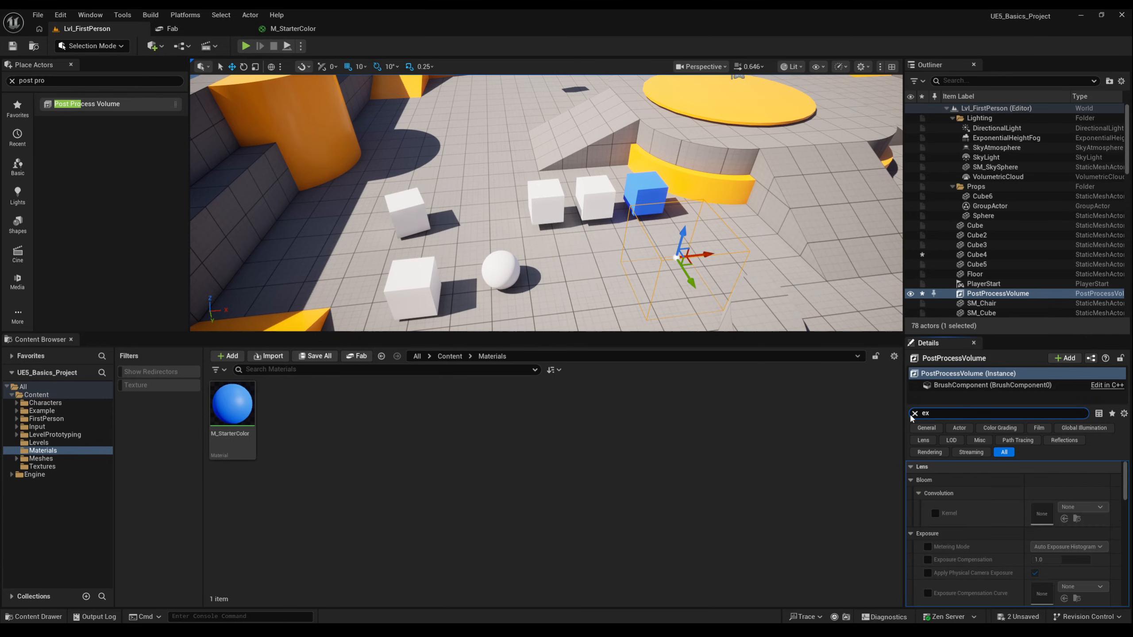
text(posure)
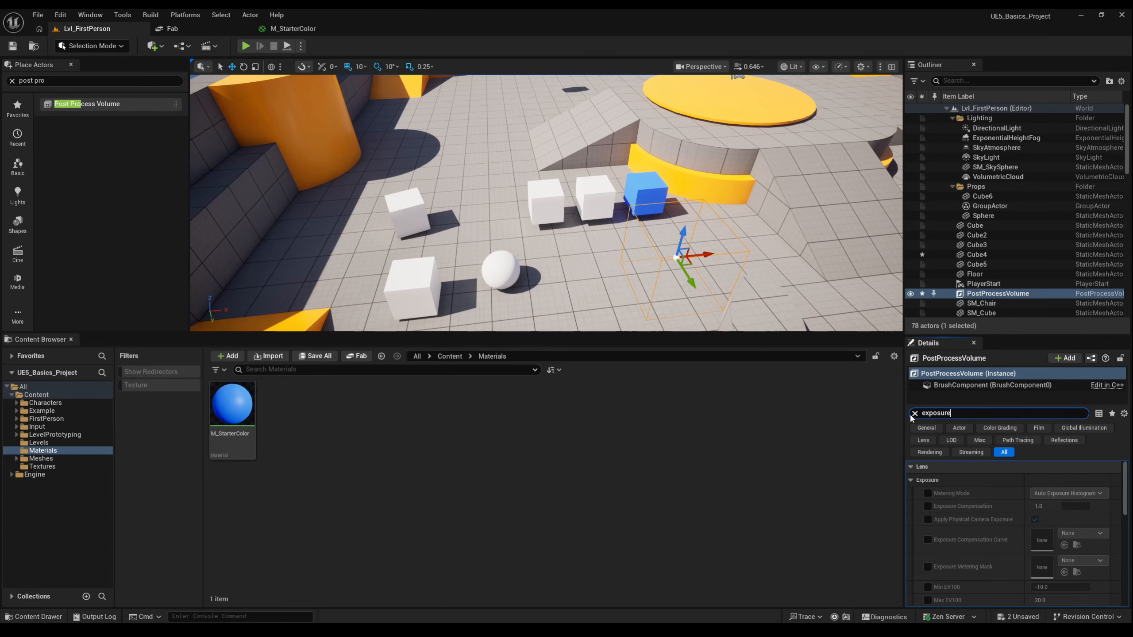
click(927, 506)
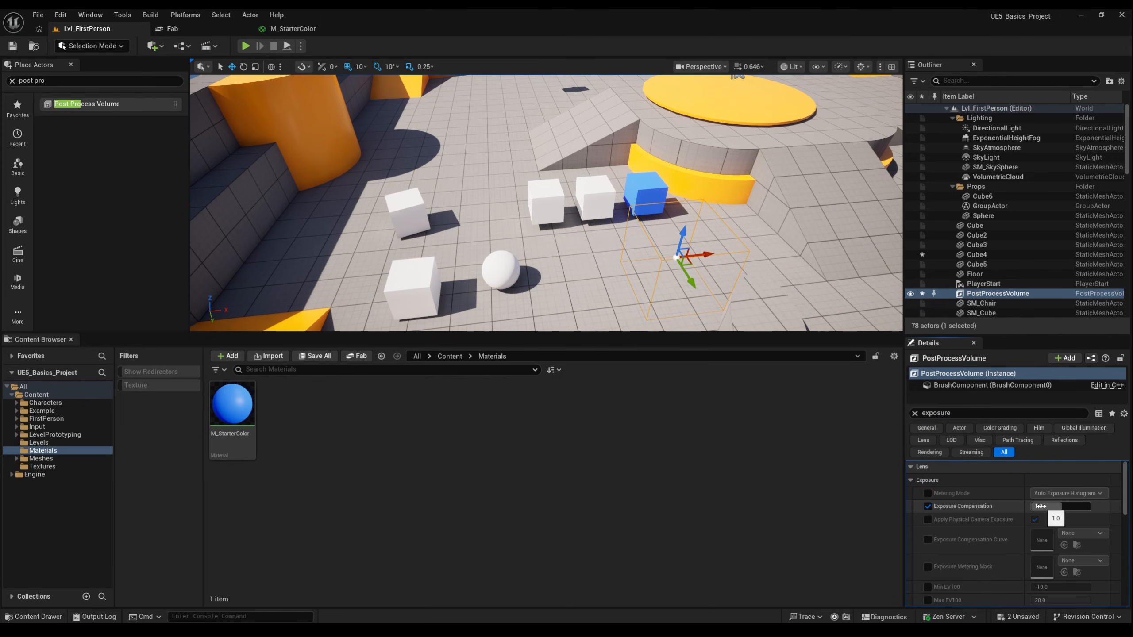
drag(1044, 507, 1090, 507)
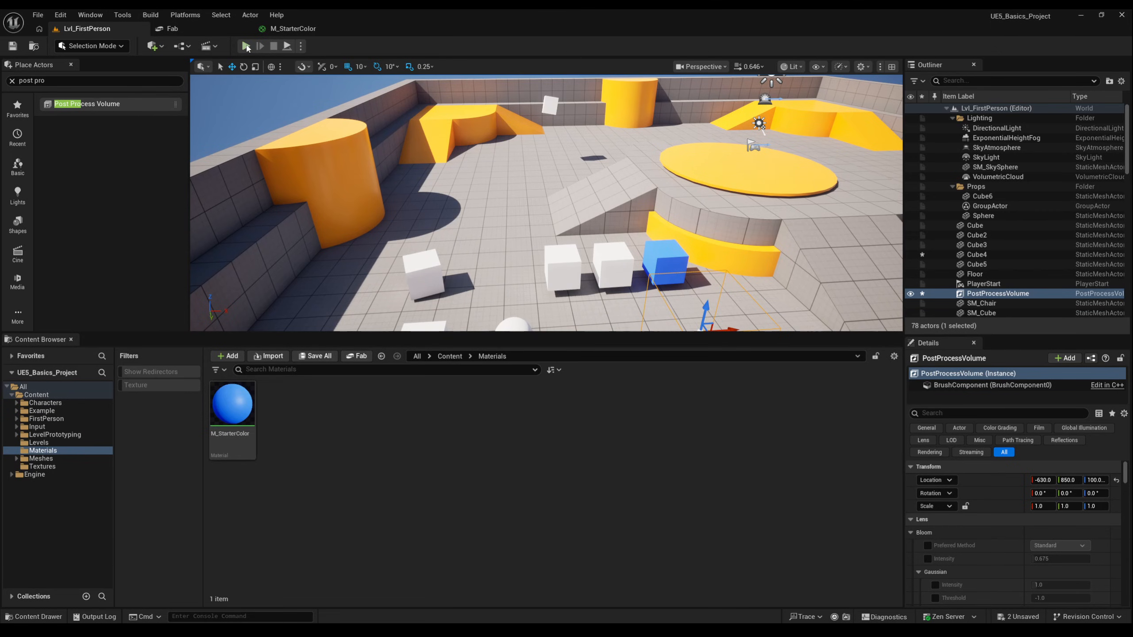
- Play the level in the editor and walk forward to preview the post-processing
click(245, 46)
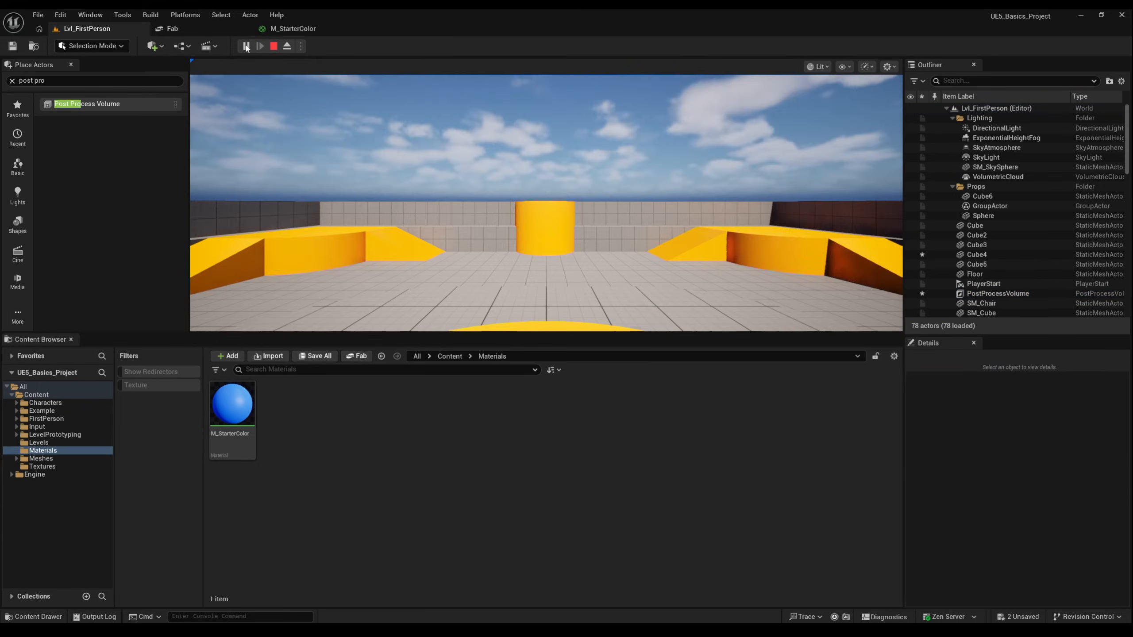
key(w)
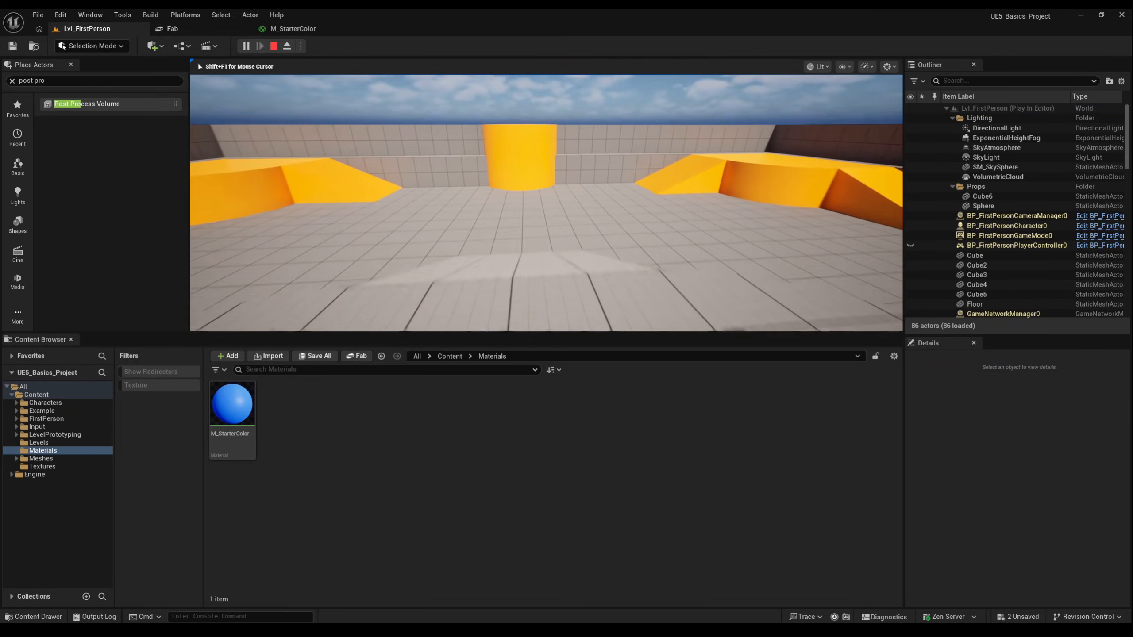
key(w)
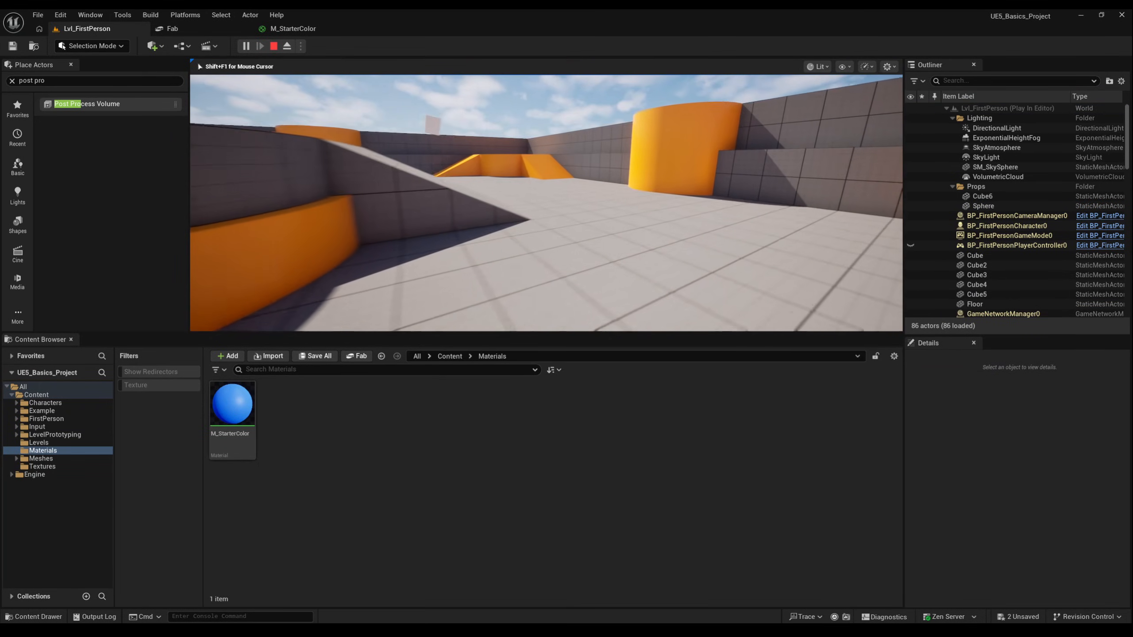
key(w)
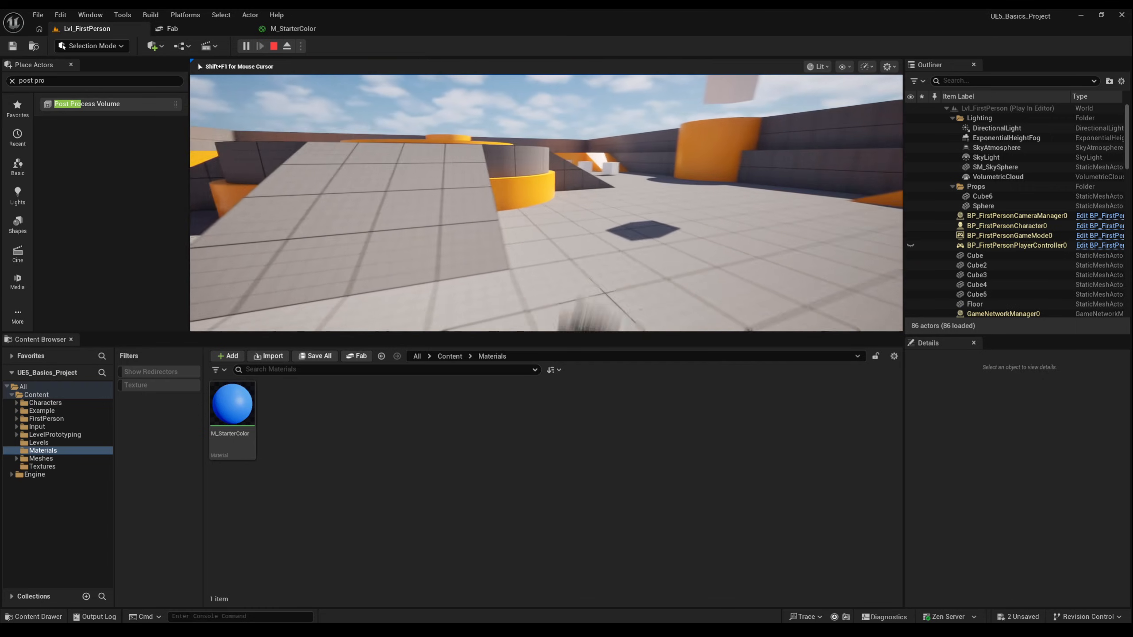
key(w)
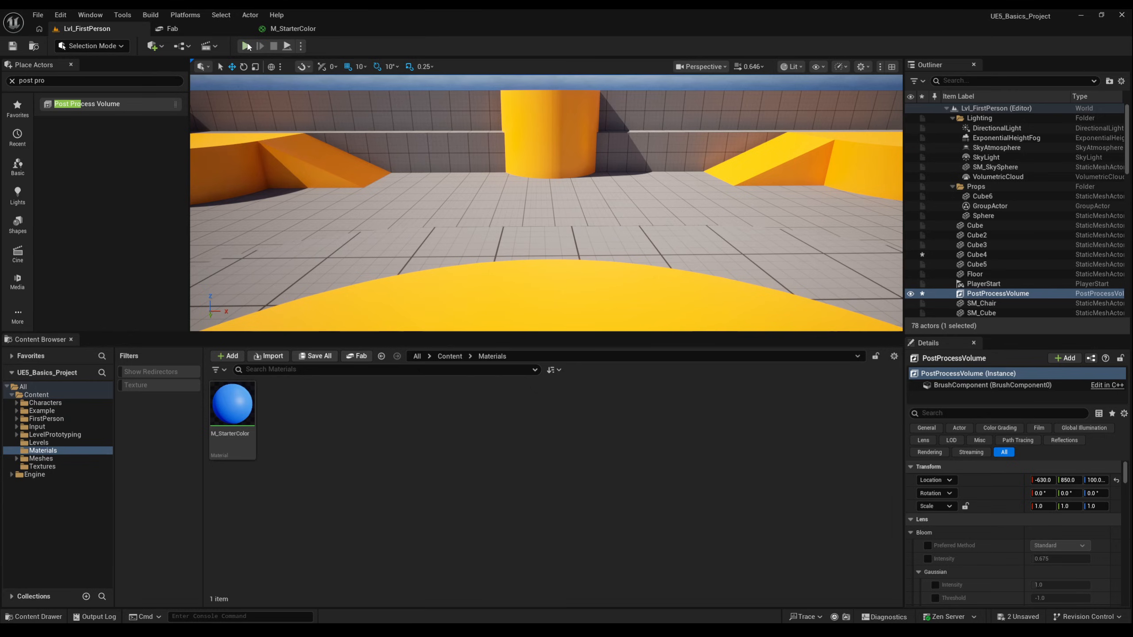
- Play the level again, eject from the player and focus on SM_Chair to inspect it
click(246, 46)
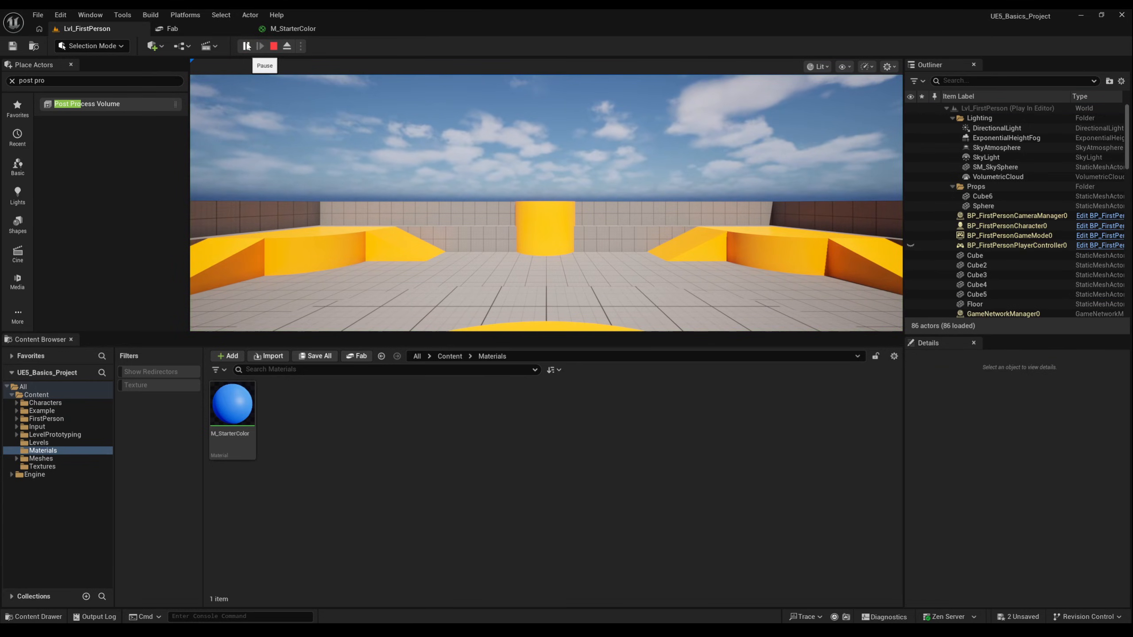
click(290, 46)
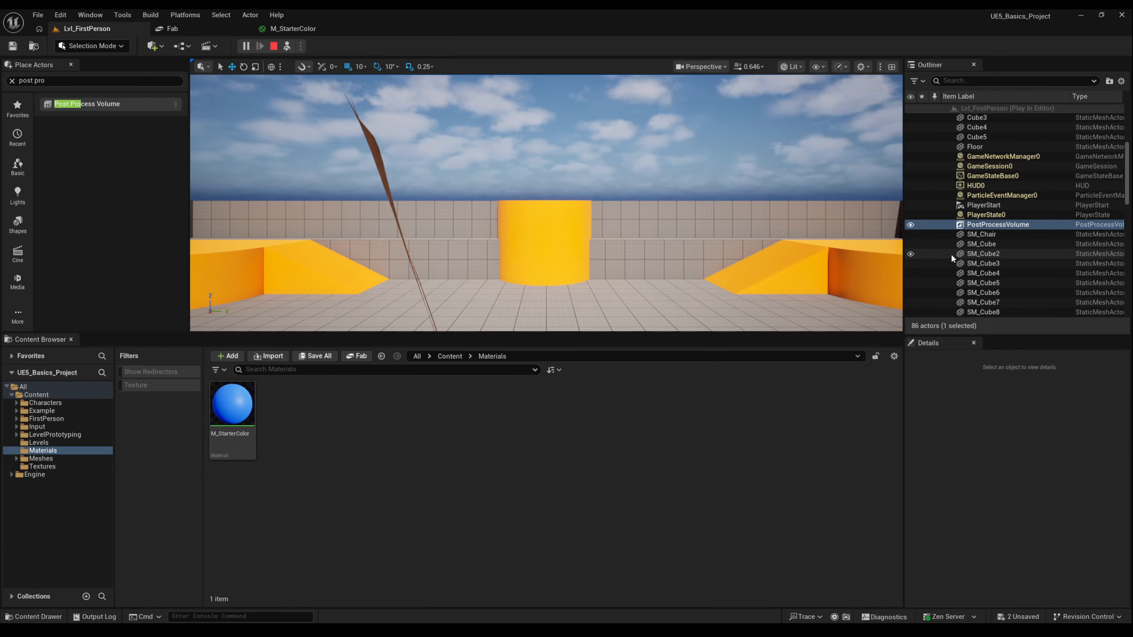
click(979, 236)
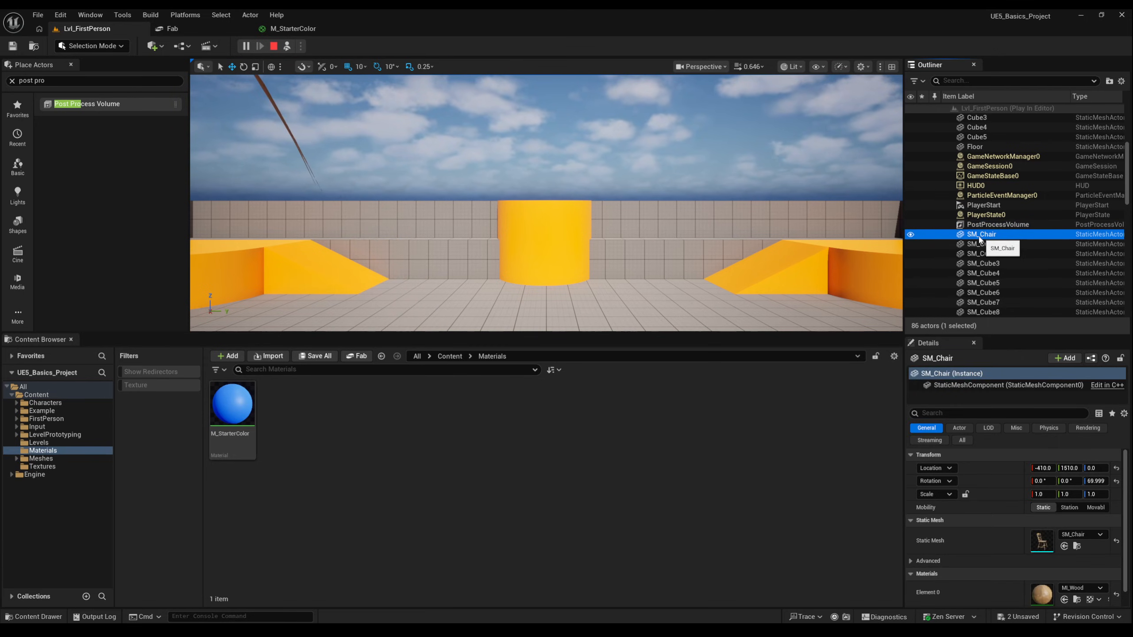
key(f)
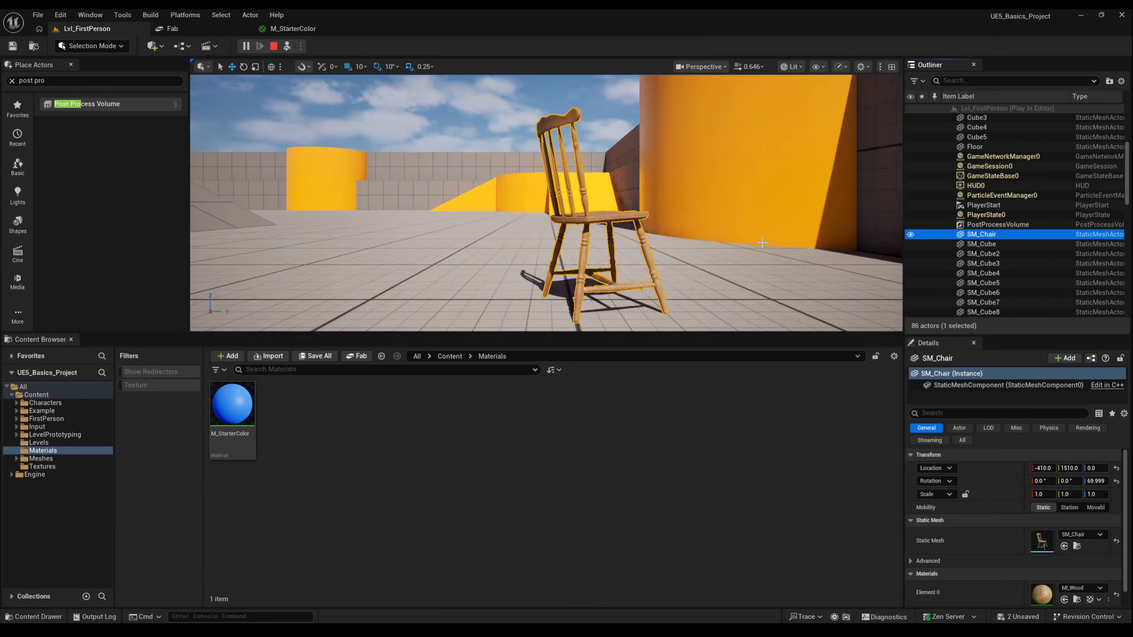
right_drag(758, 243, 761, 312)
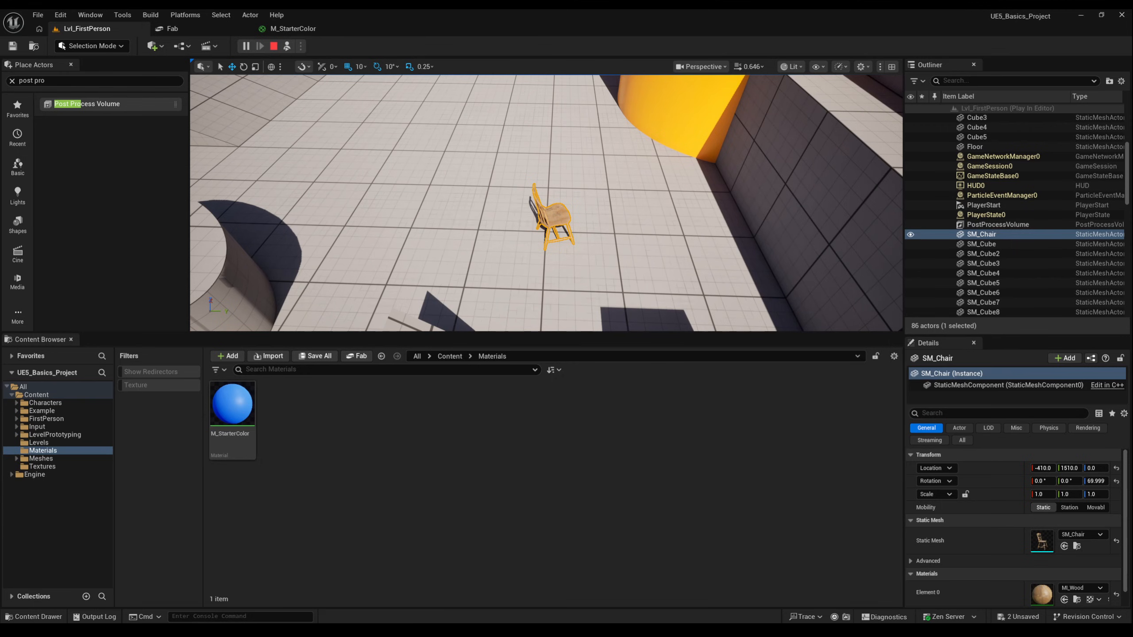
right_drag(762, 313, 774, 285)
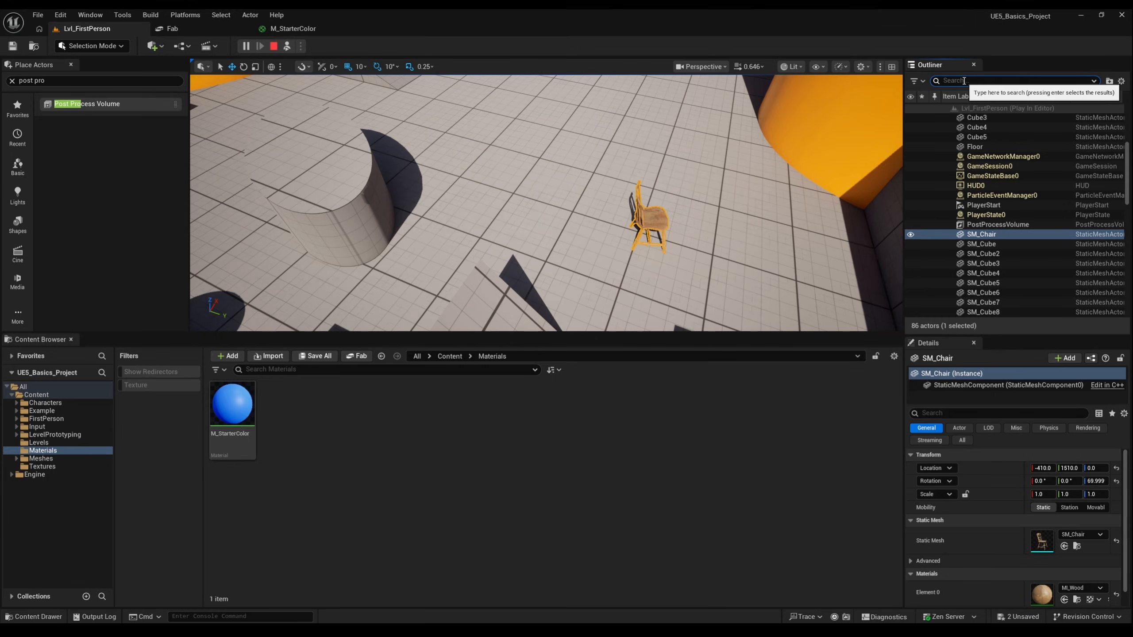
- Filter the outliner for player, select BP_FirstPersonPlayerController0 and focus the viewport on it
text(player)
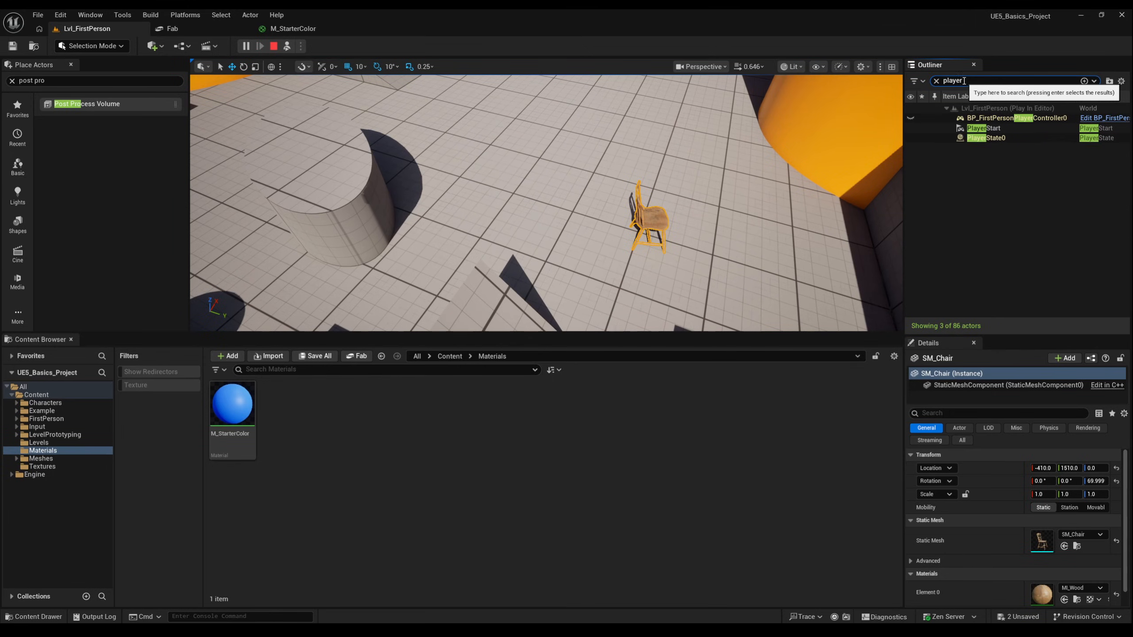
click(990, 117)
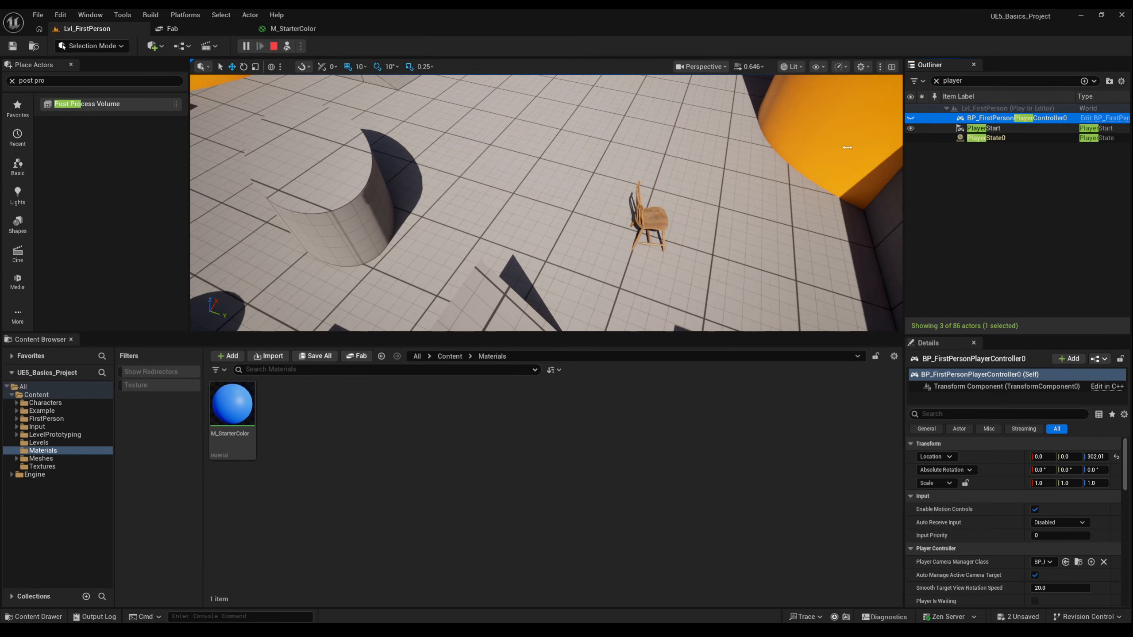
key(f)
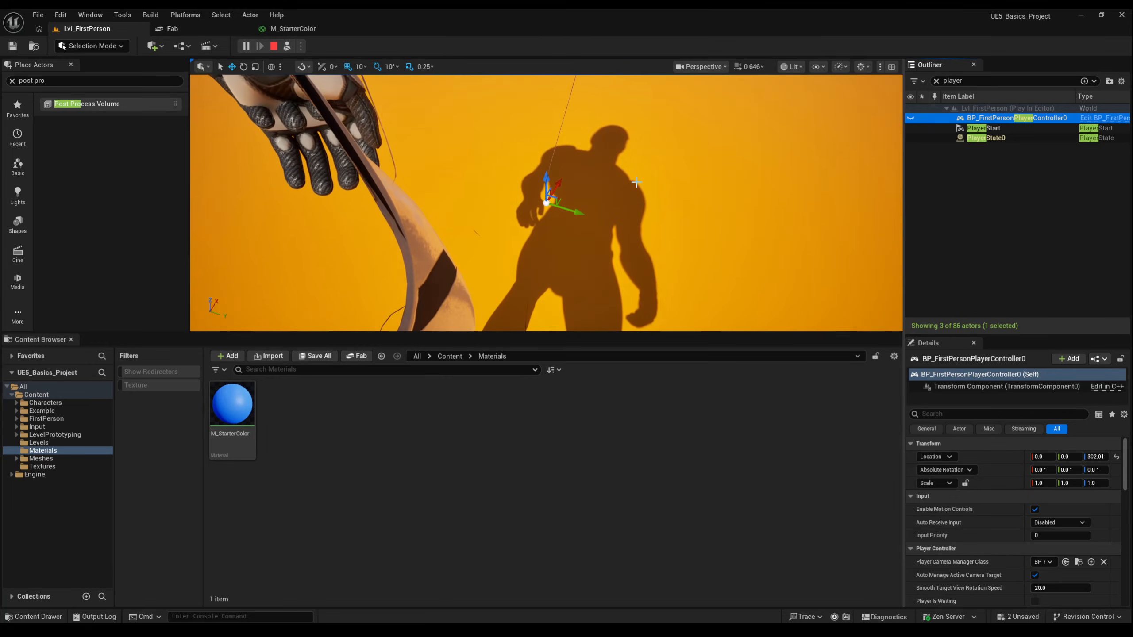
right_drag(637, 183, 457, 122)
key(s)
key(d)
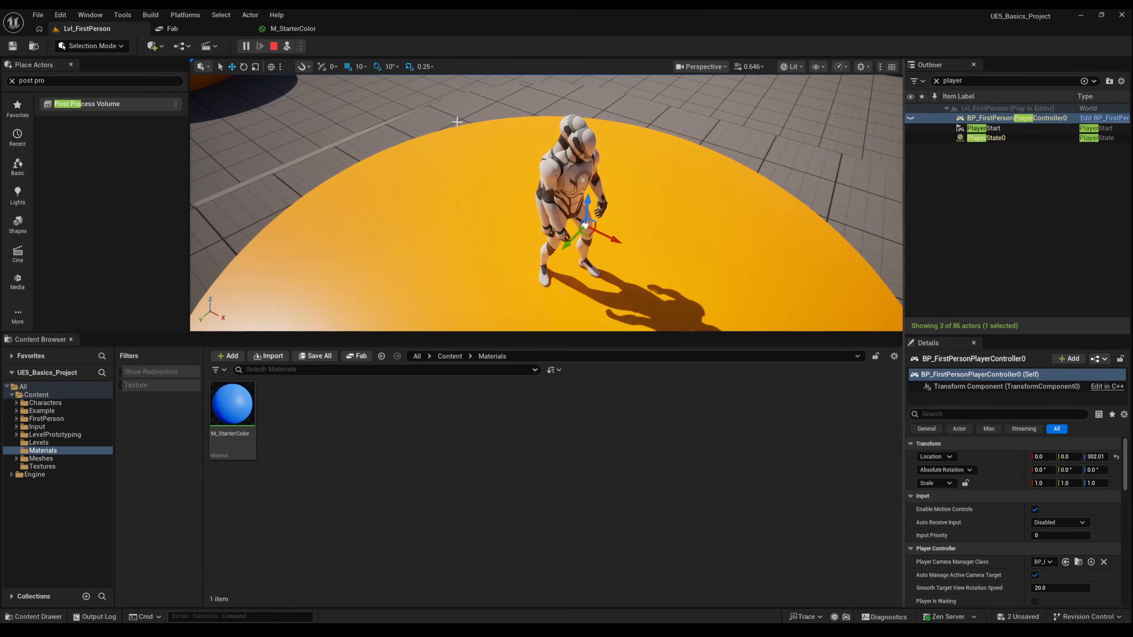
- Possess the player again, walk around, and switch repeatedly between ejected and possessed modes
click(287, 46)
click(397, 165)
key(w)
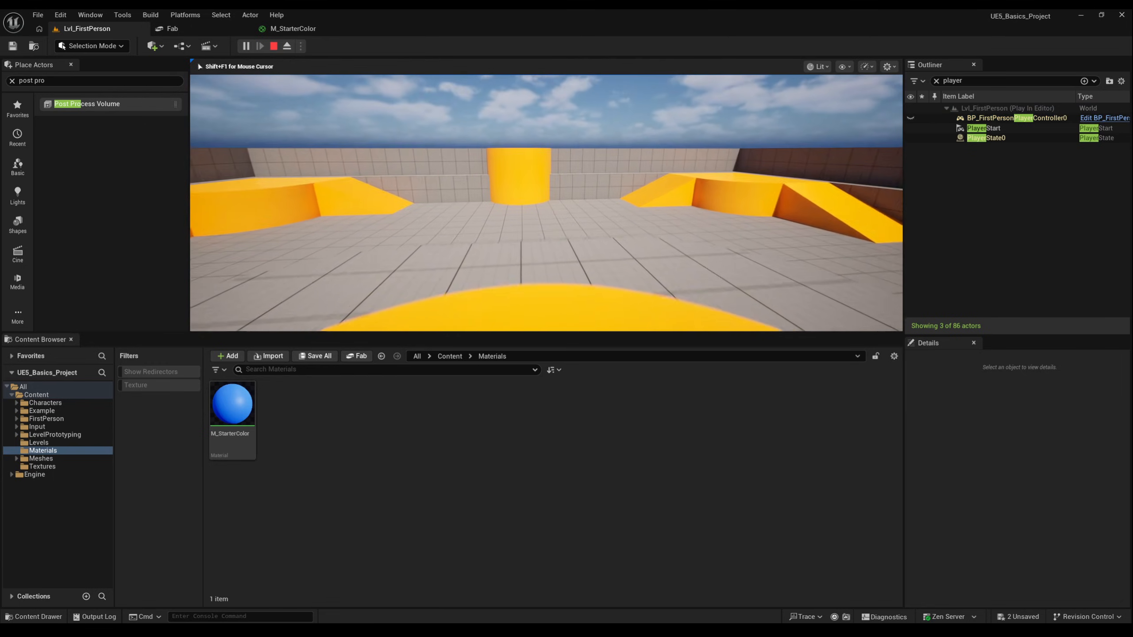
key(s)
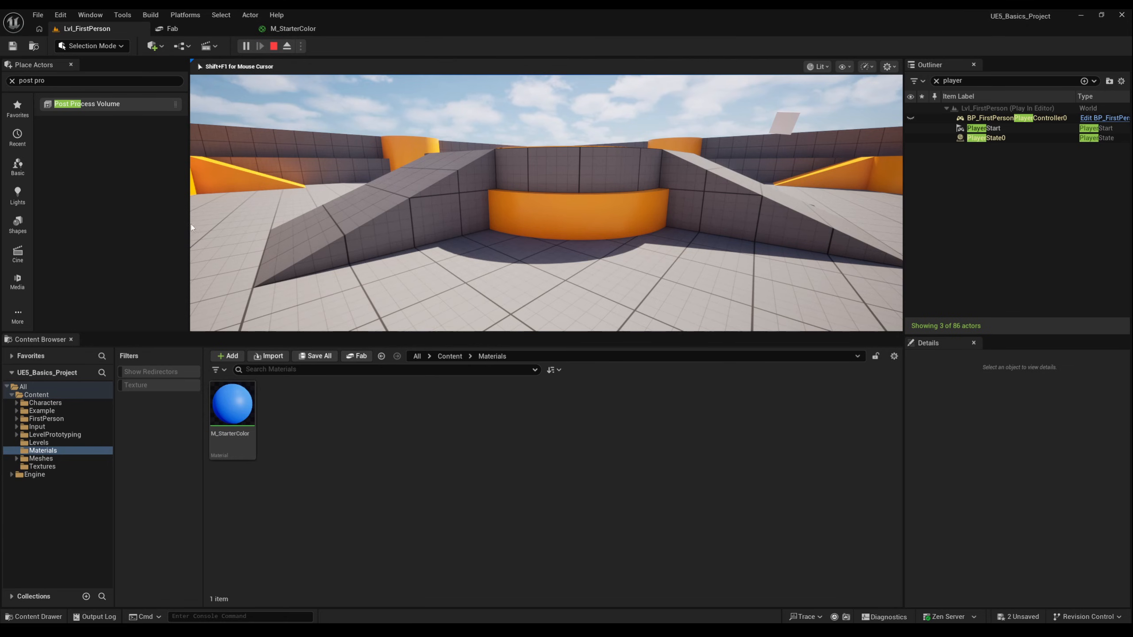
key(F8)
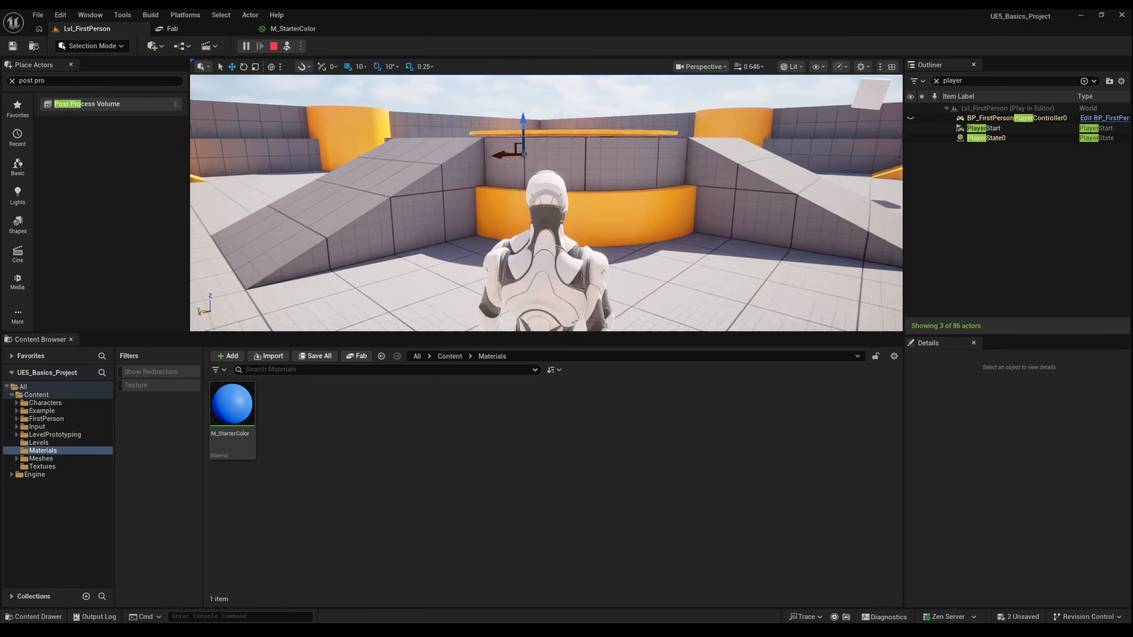
key(F8)
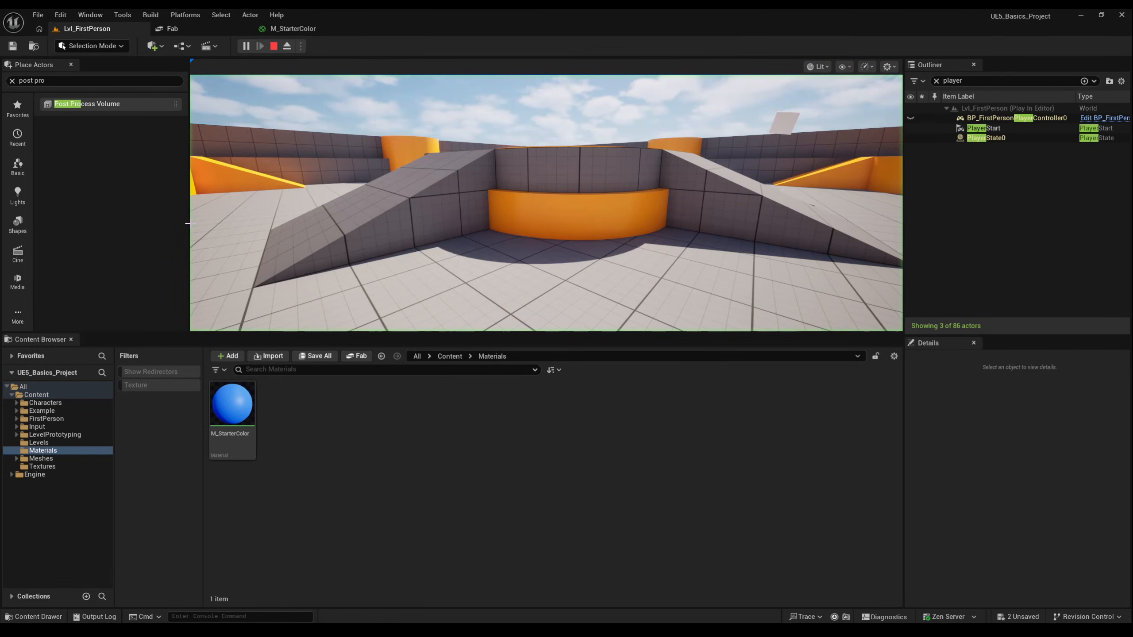
key(F8)
key(F8)
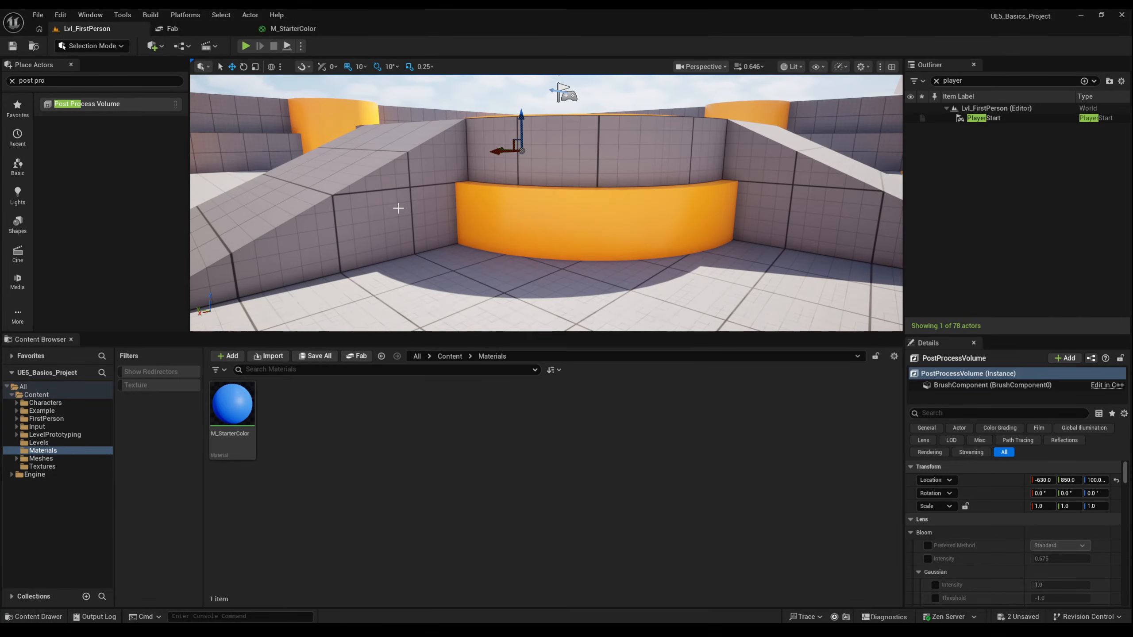
- Simulate the level in the viewport and move around to view the scene
click(287, 46)
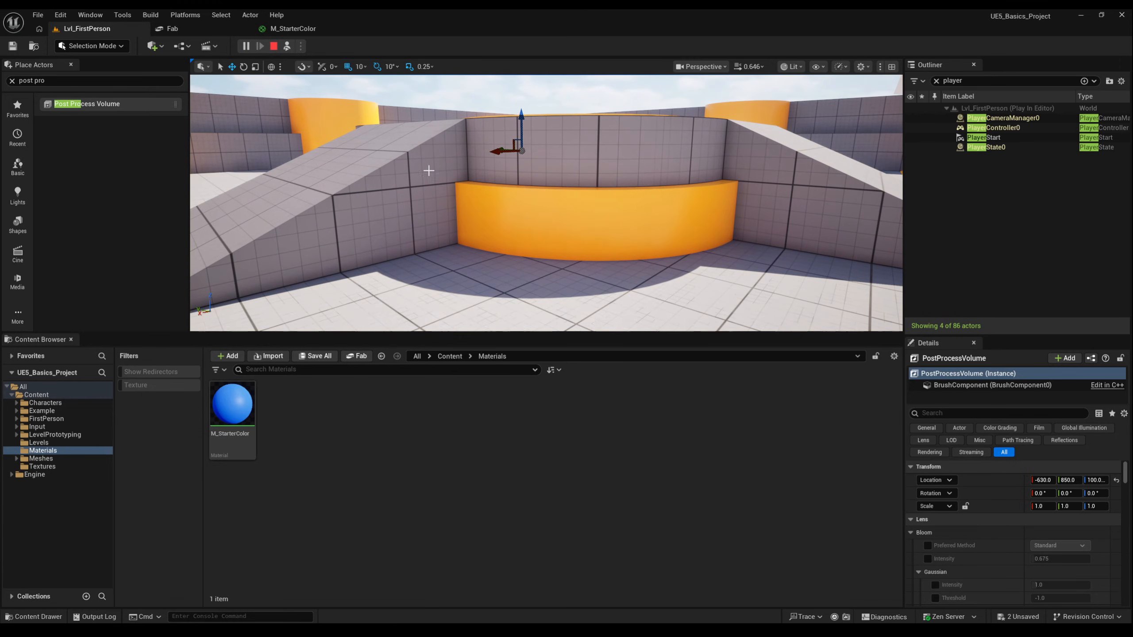
key(s)
right_drag(495, 184, 504, 228)
key(s)
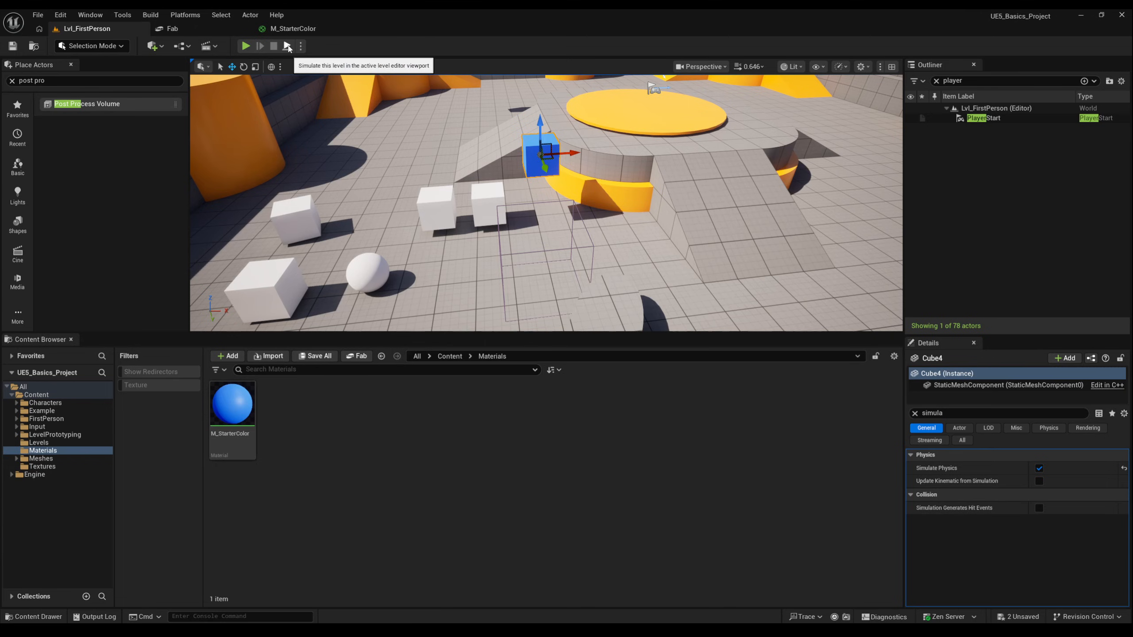
- Simulate the level with Cube4 selected, then stop the simulation
click(287, 46)
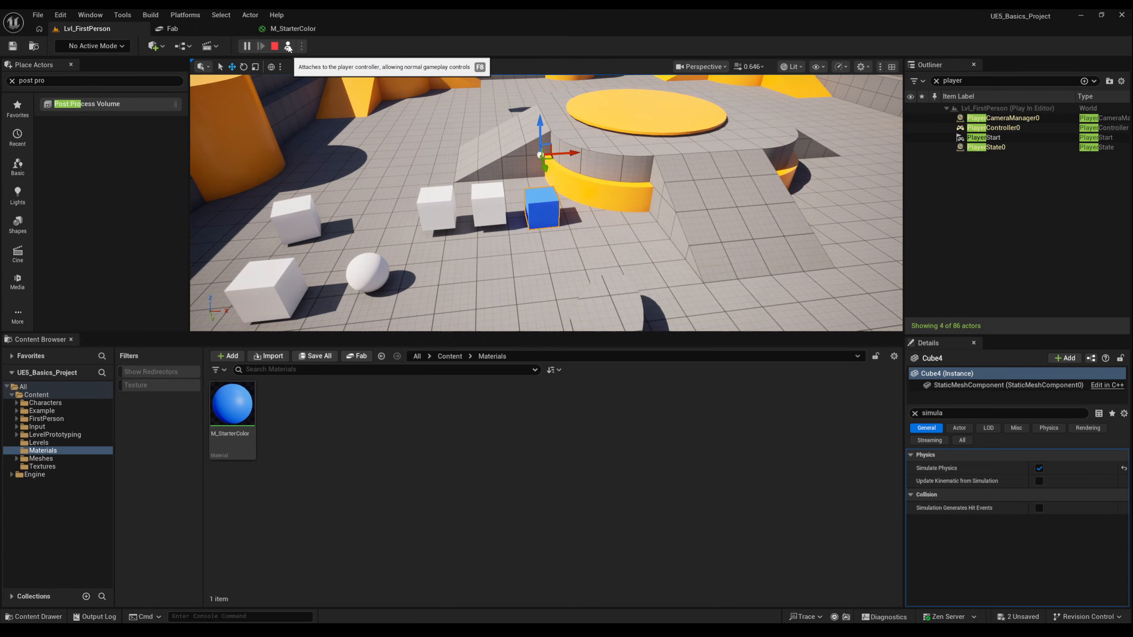
click(274, 47)
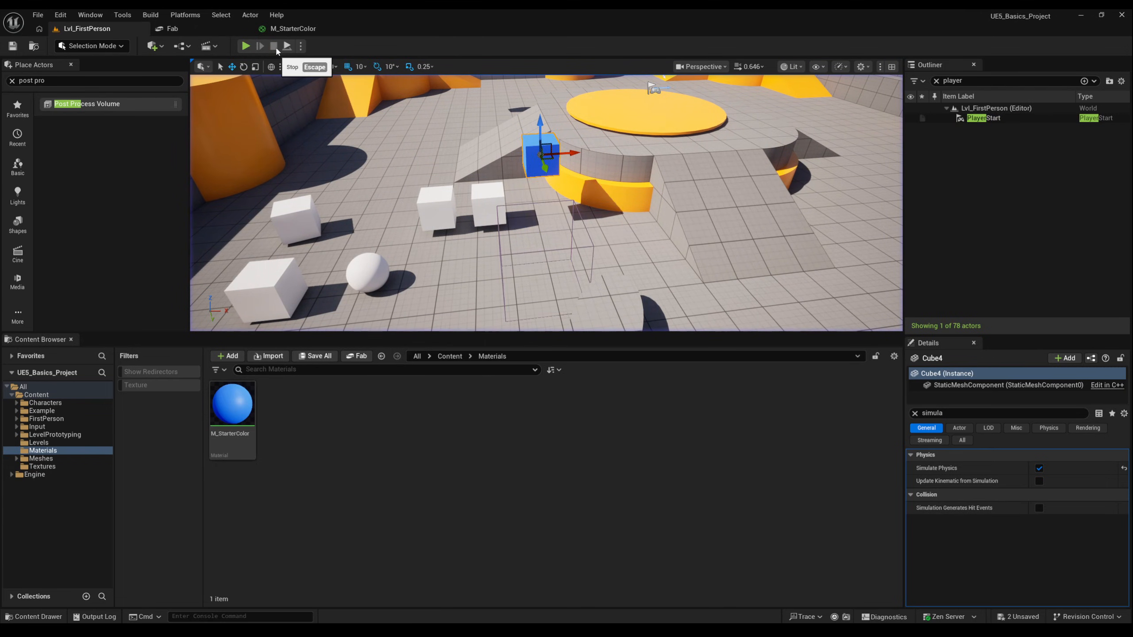